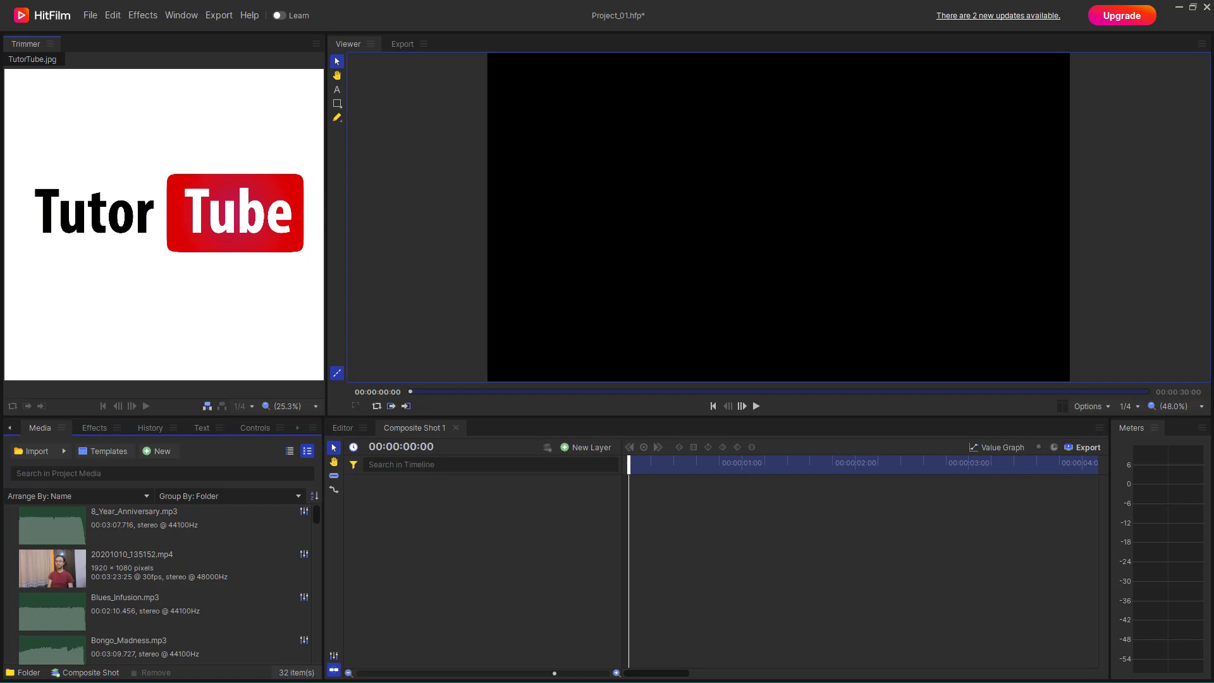
- Add TutorTube.jpg to the Composite Shot 1 timeline and scale the logo image down to about 47.9%
scroll(134, 519, down, 10)
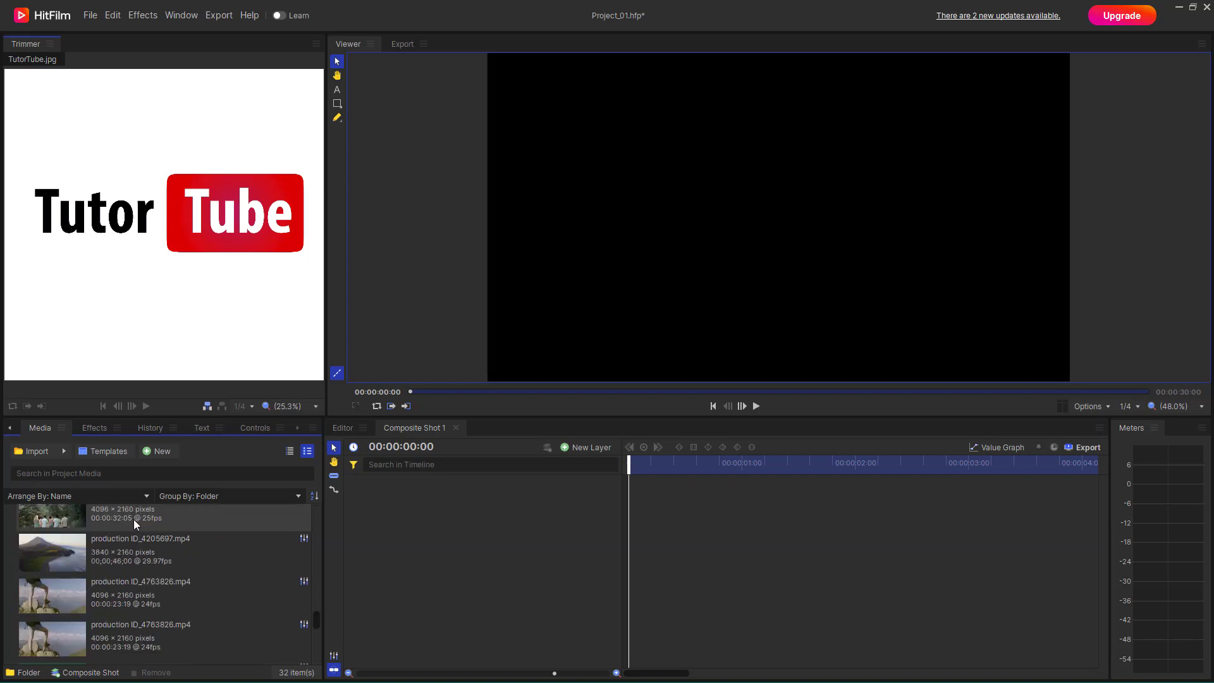
drag(102, 528, 623, 553)
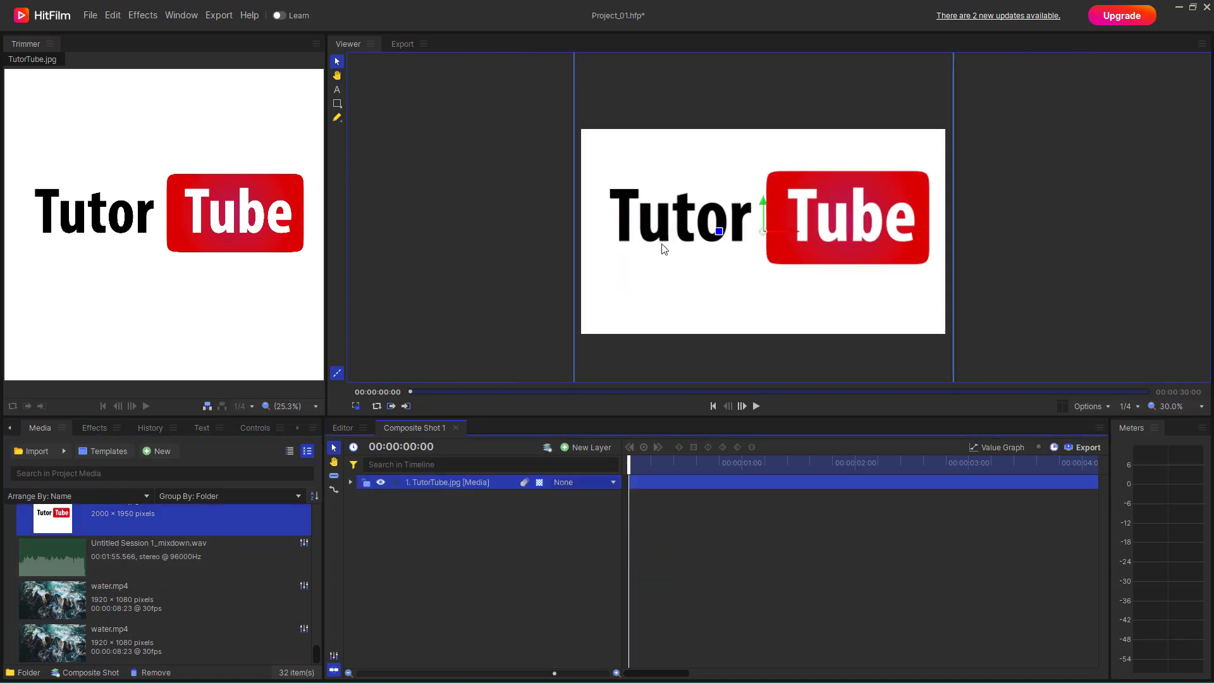
drag(664, 248, 743, 221)
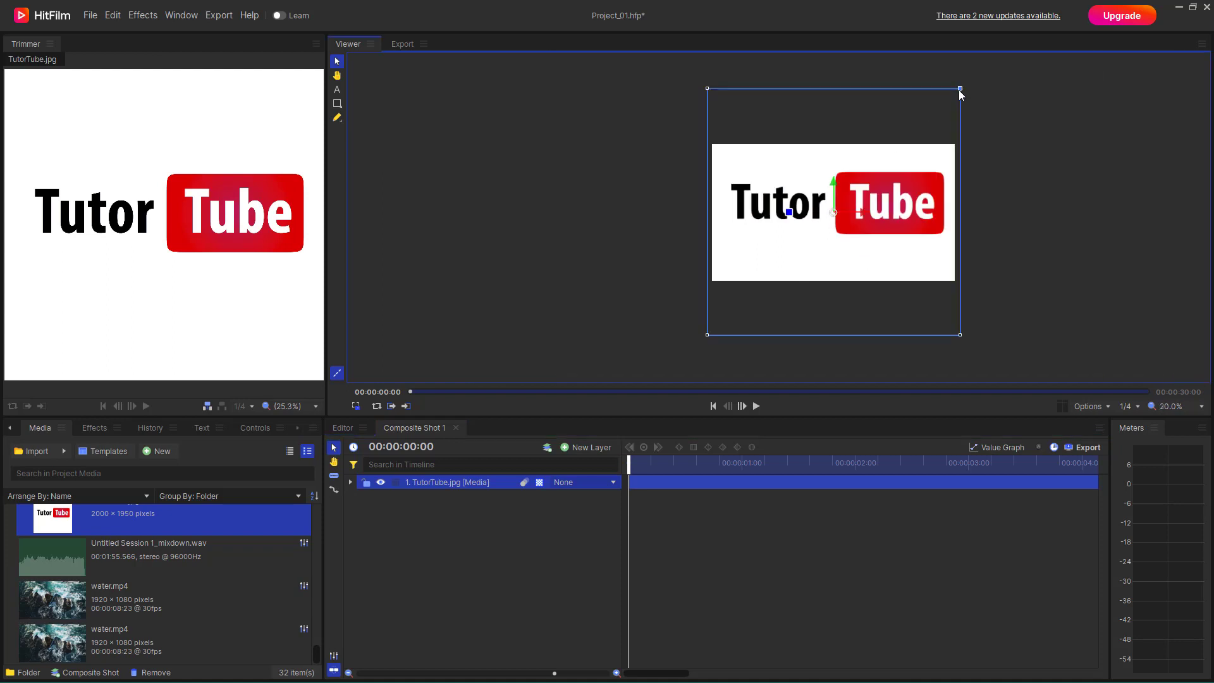
drag(959, 91, 894, 189)
scroll(978, 198, up, 3)
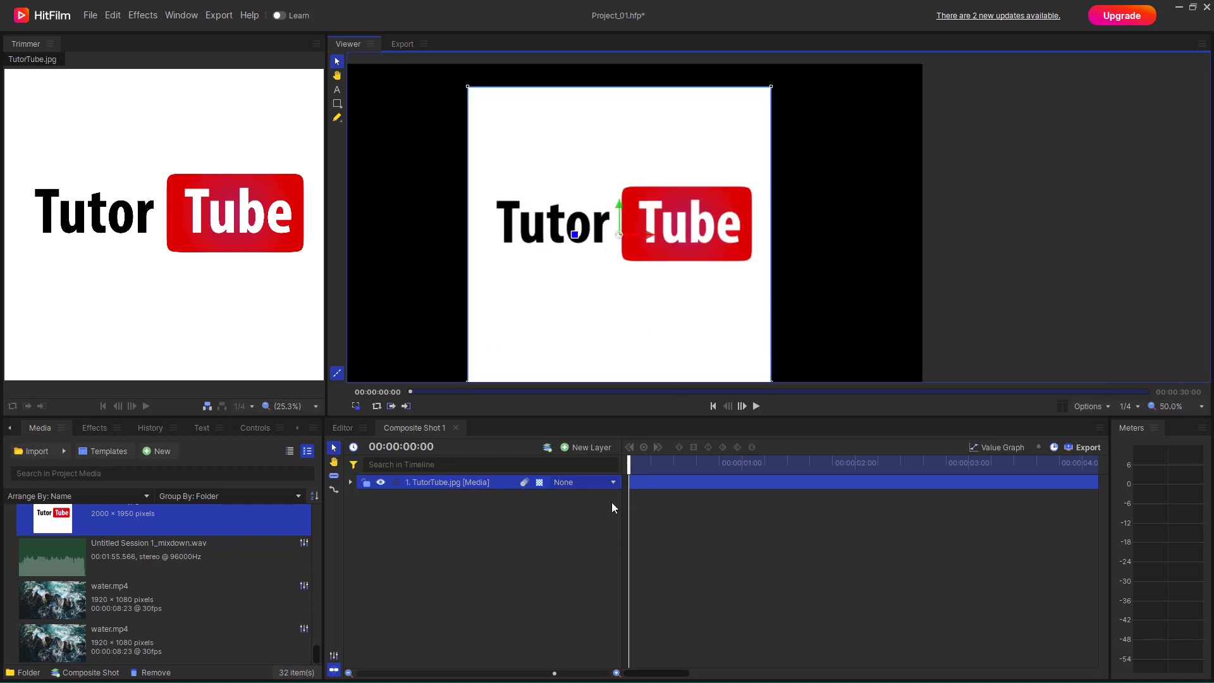
click(557, 508)
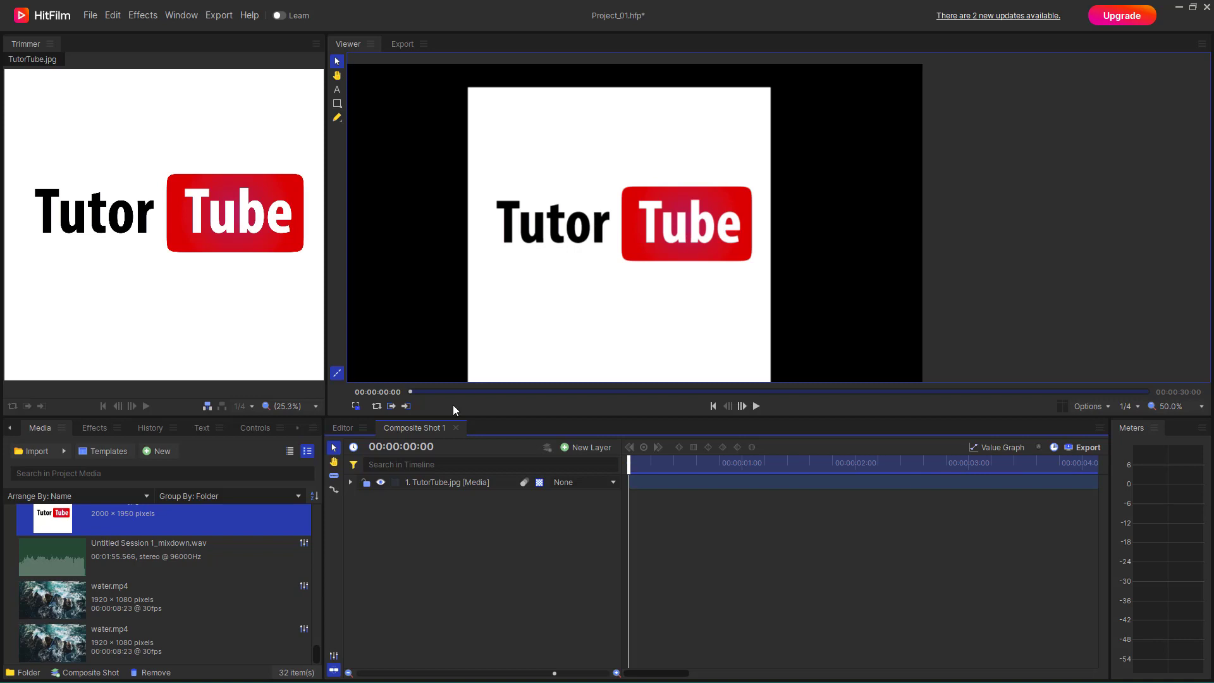
- Apply the Luminance Key effect from the Keying category to the TutorTube.jpg layer and display its settings
click(438, 485)
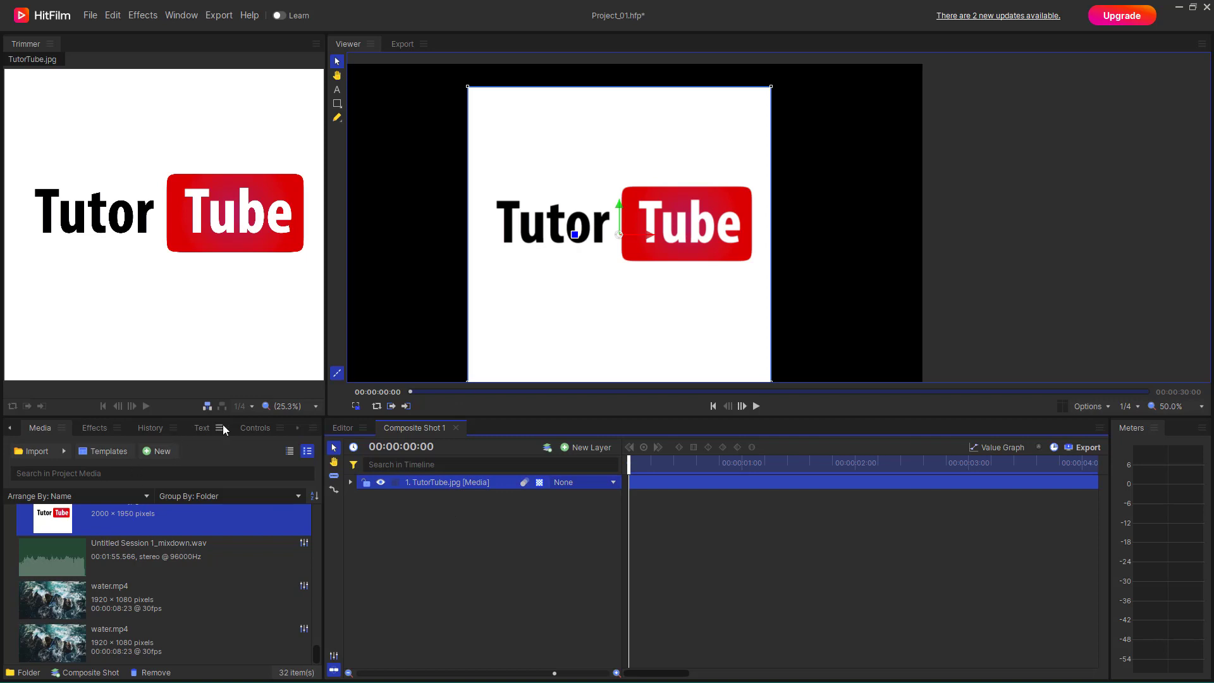
click(96, 429)
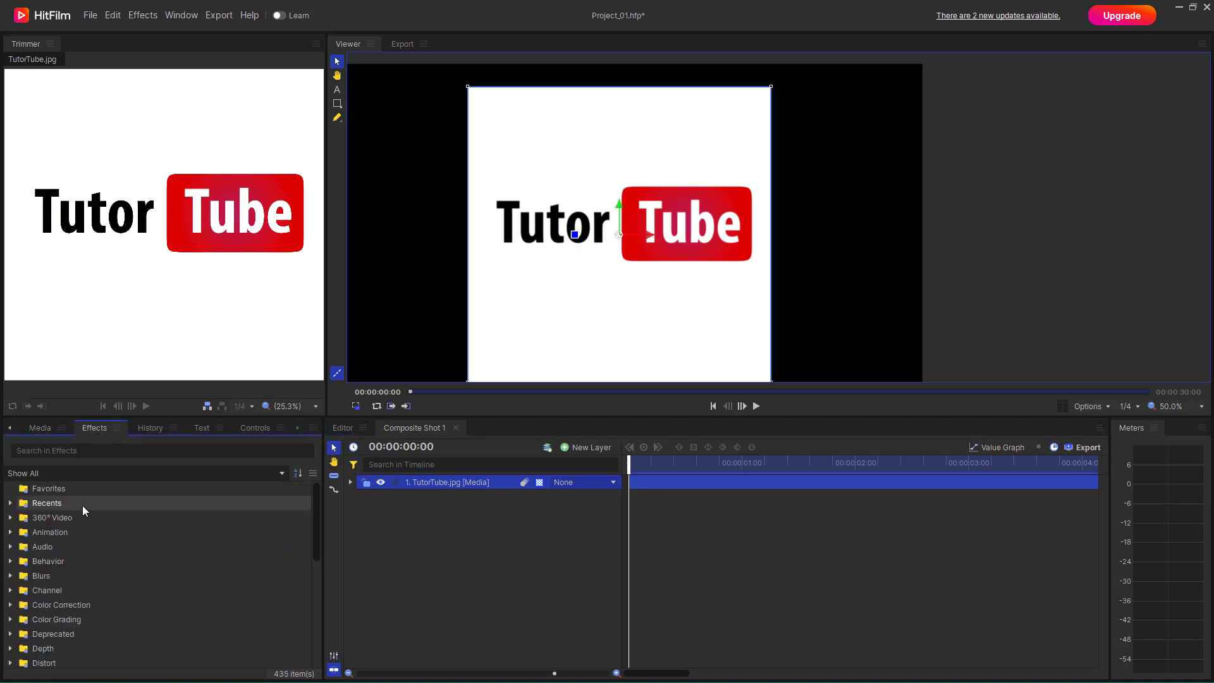
scroll(67, 569, down, 5)
scroll(67, 588, up, 3)
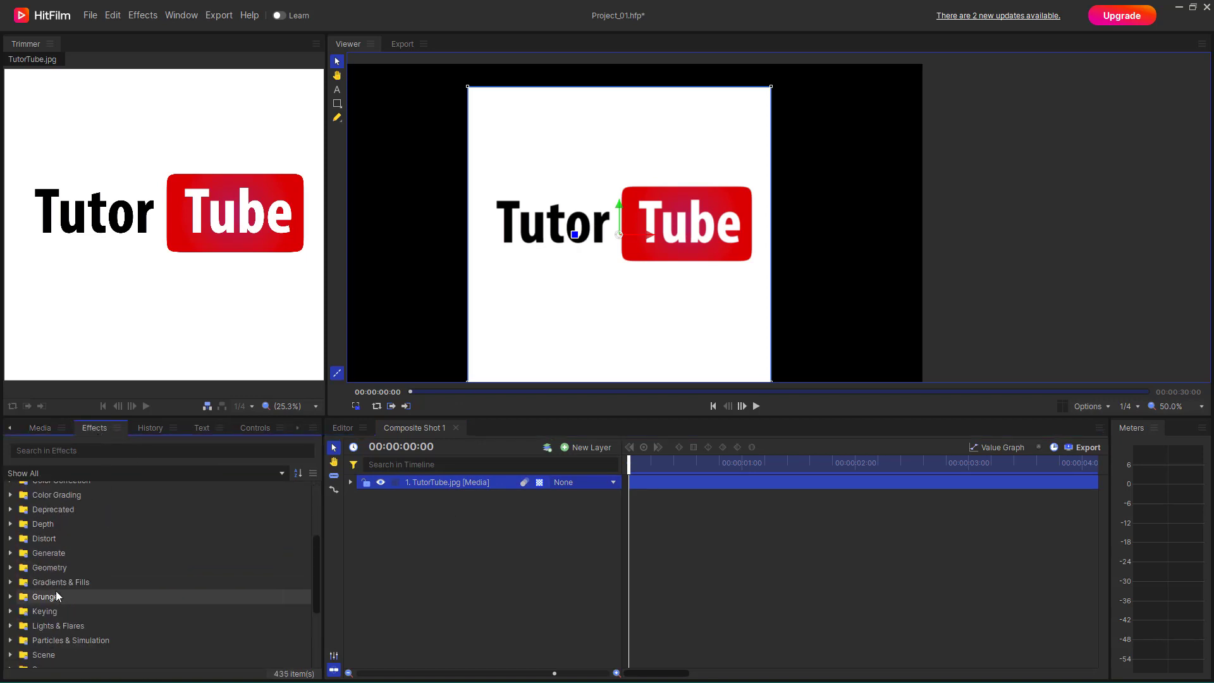
scroll(55, 590, down, 3)
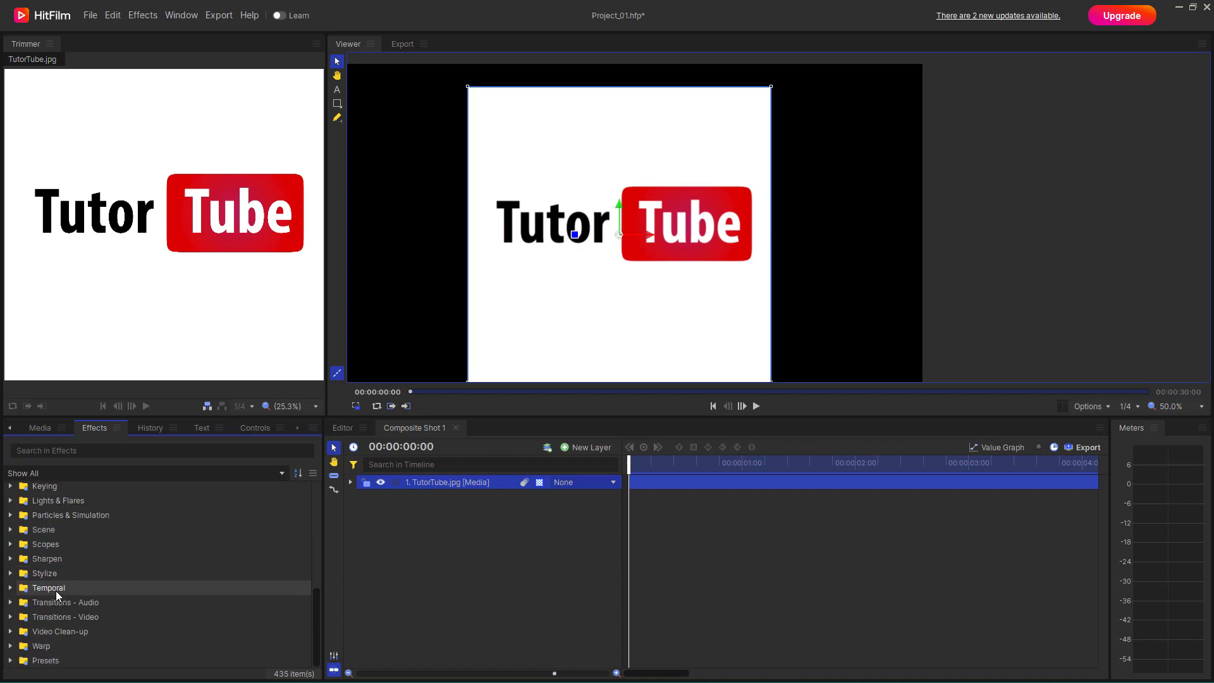
scroll(41, 605, up, 2)
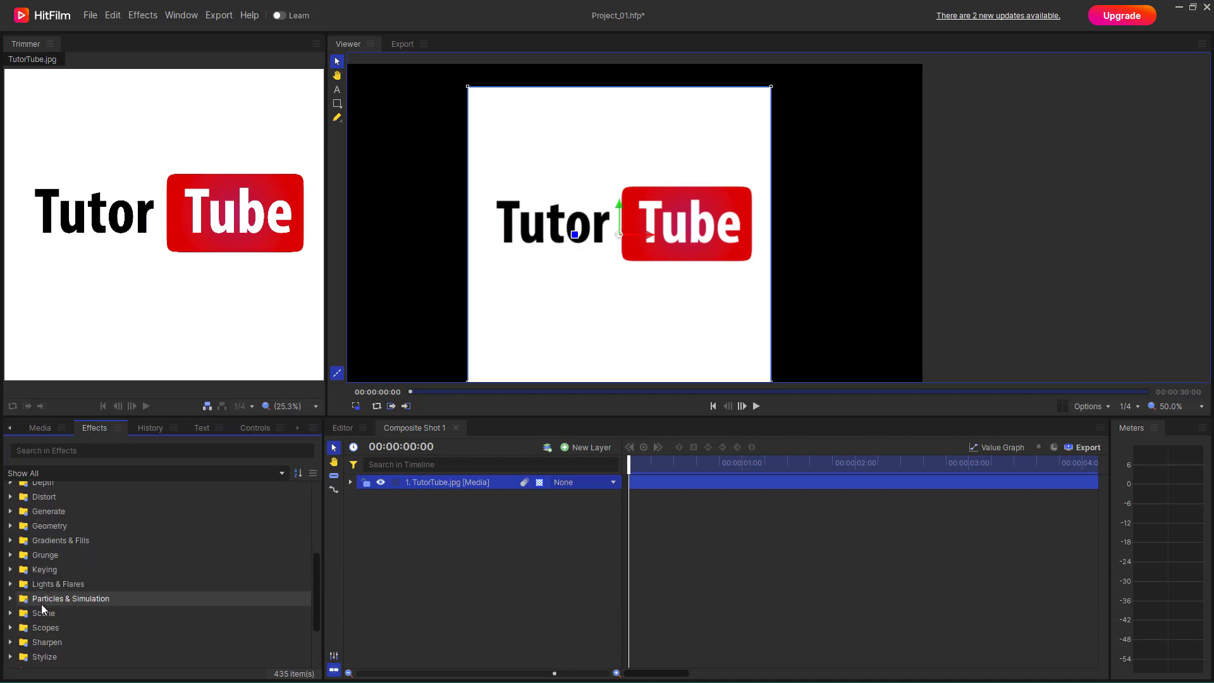
click(13, 570)
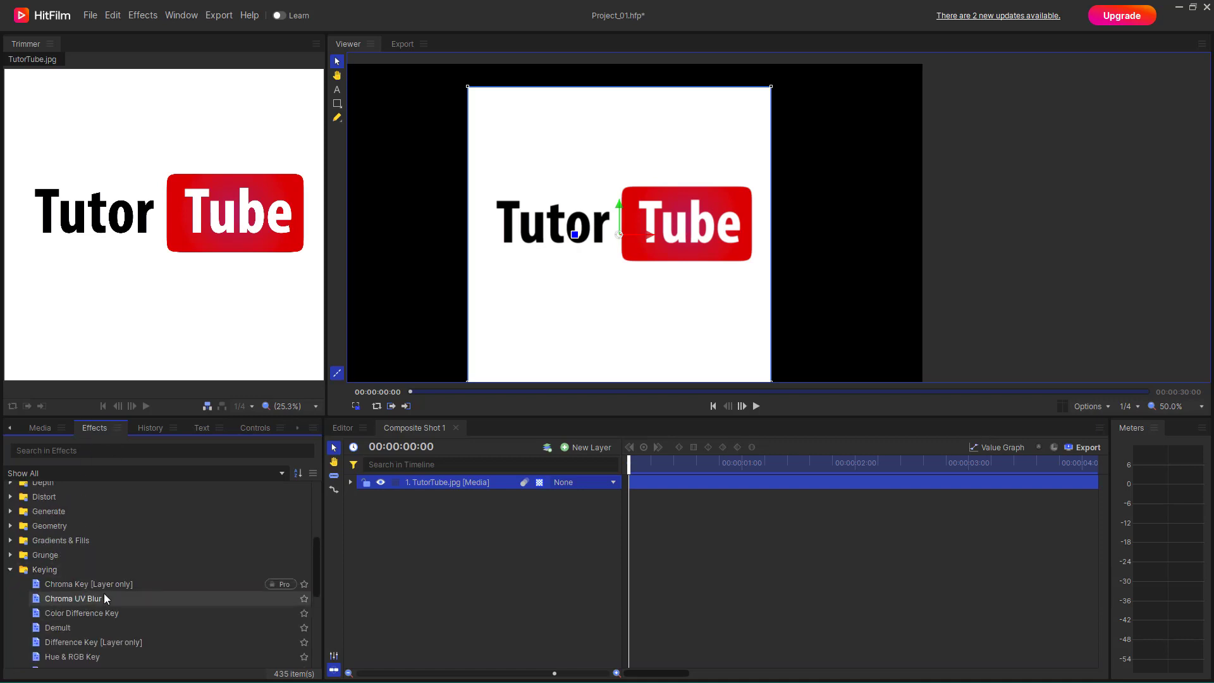
scroll(104, 593, down, 2)
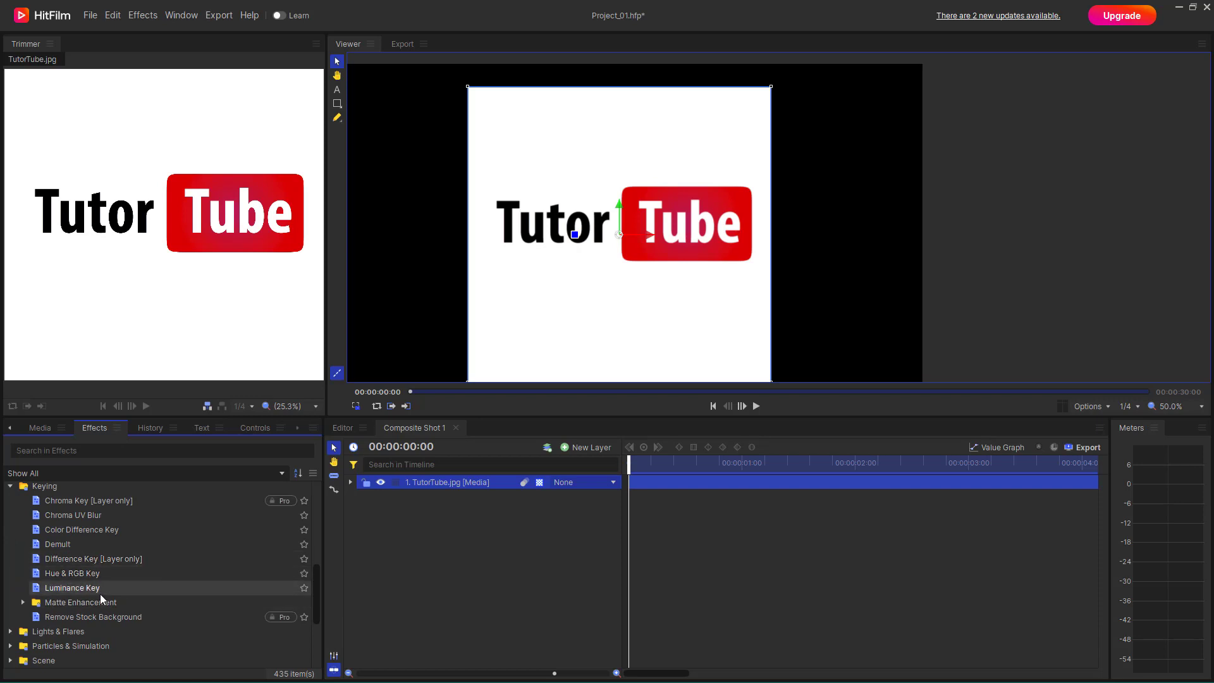
drag(73, 589, 675, 480)
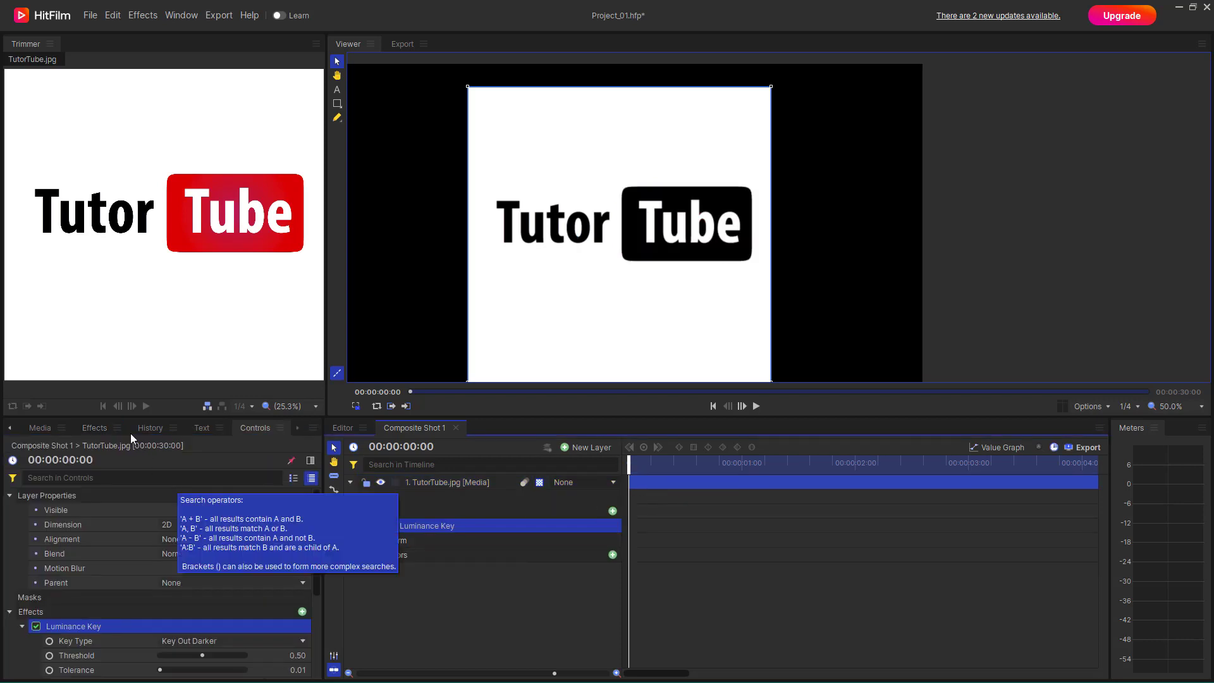
click(95, 428)
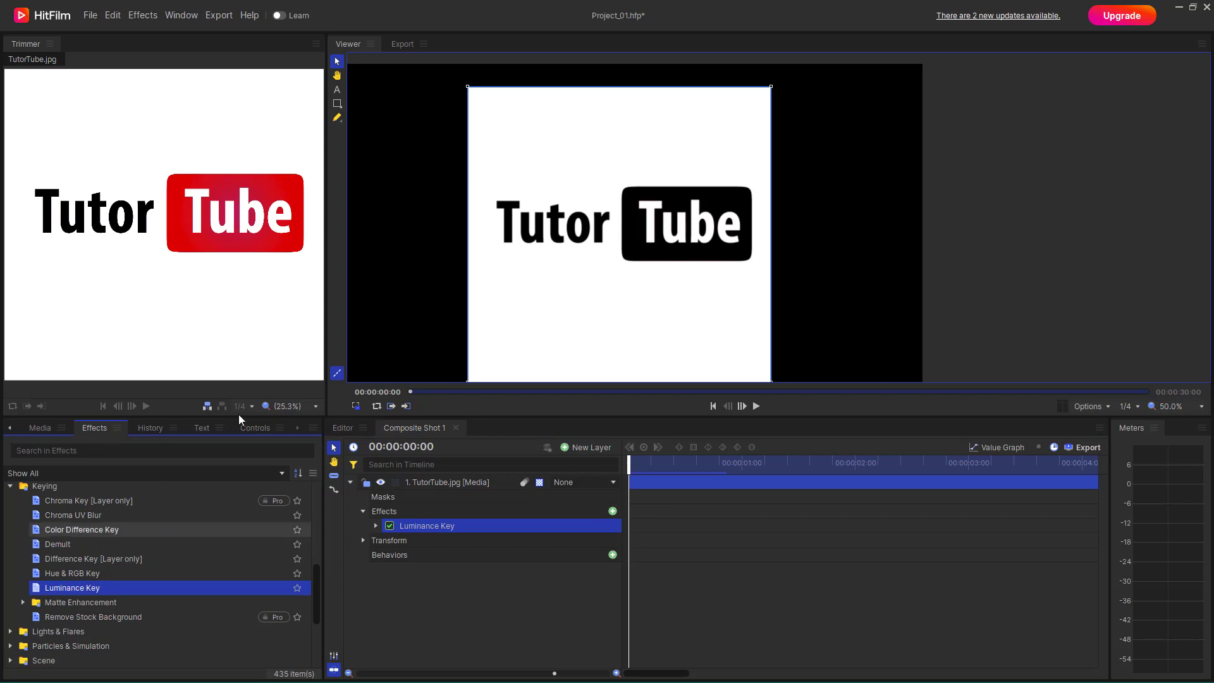
click(263, 428)
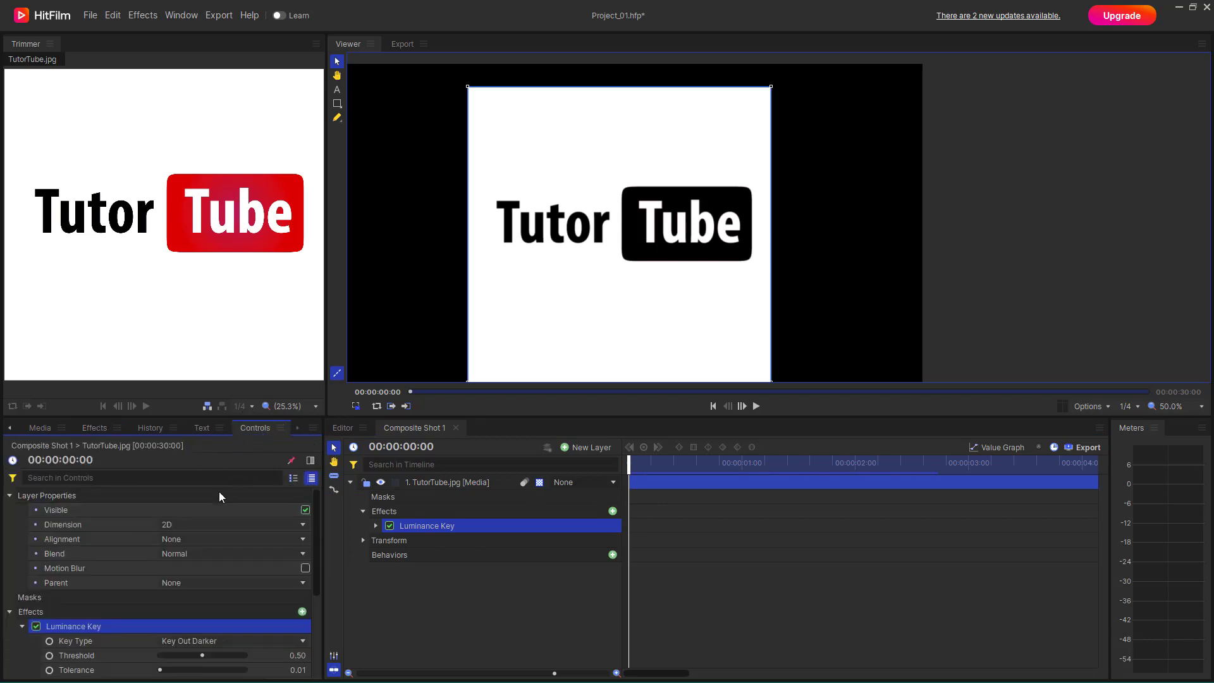
scroll(177, 537, down, 3)
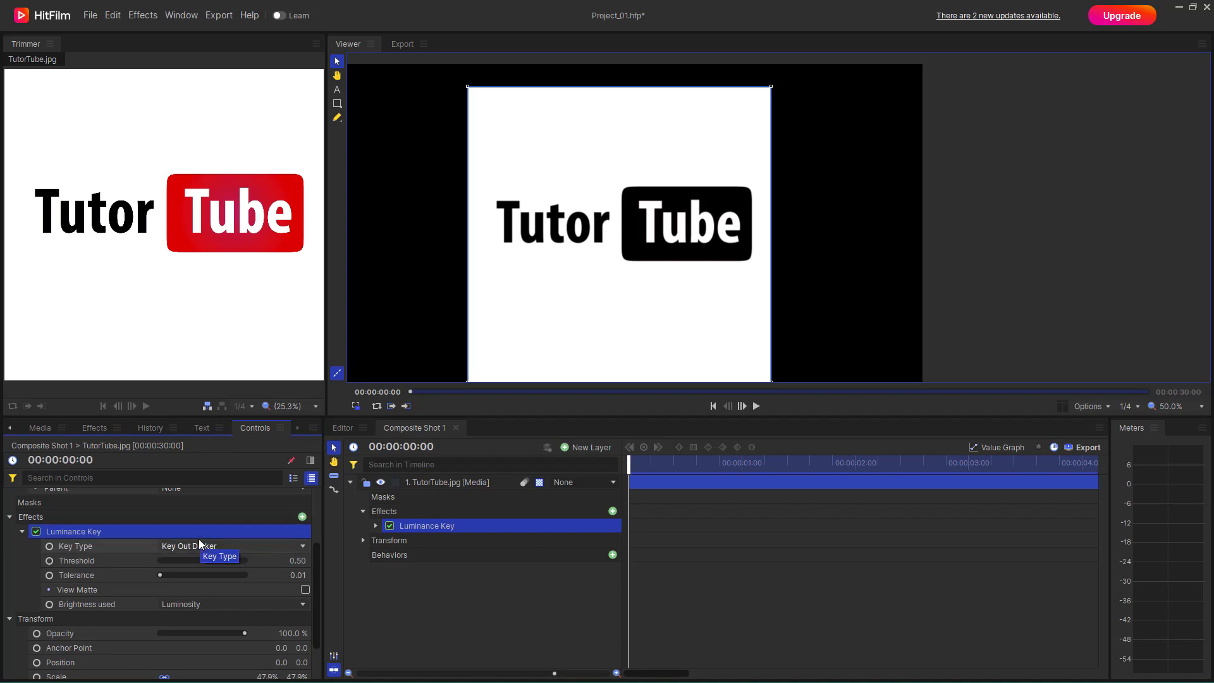
- Add water.mp4 as a layer beneath TutorTube.jpg and move the logo image to about 88, 6
click(40, 428)
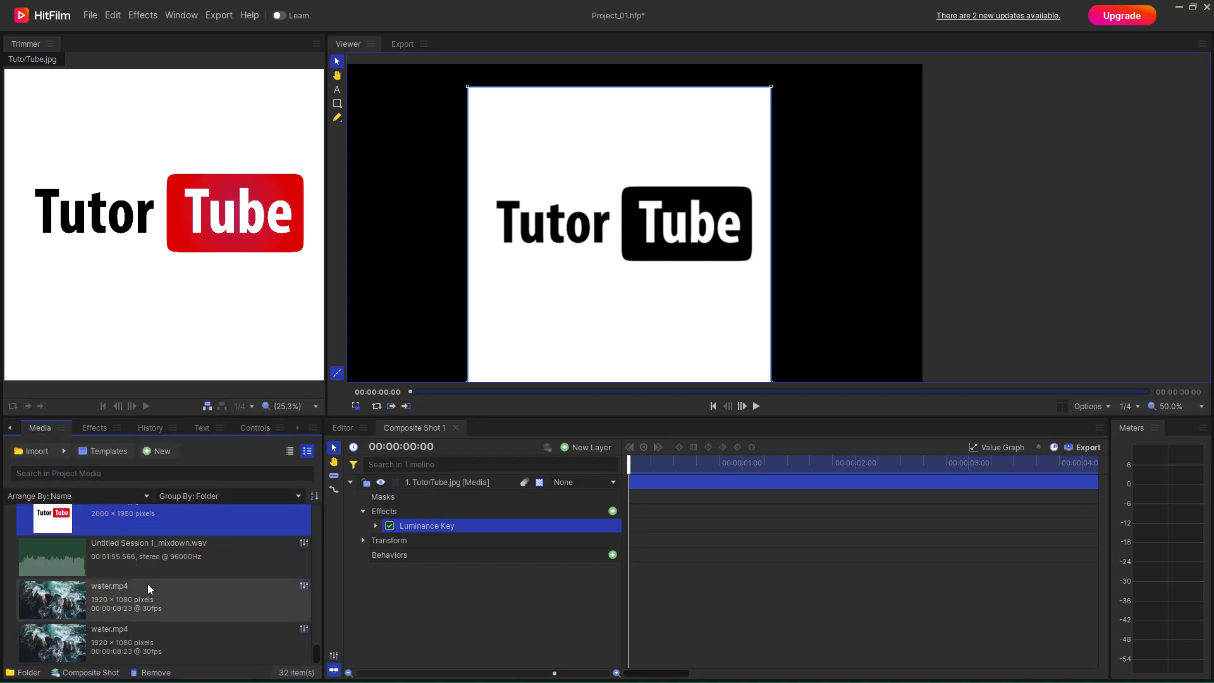
drag(76, 598, 496, 563)
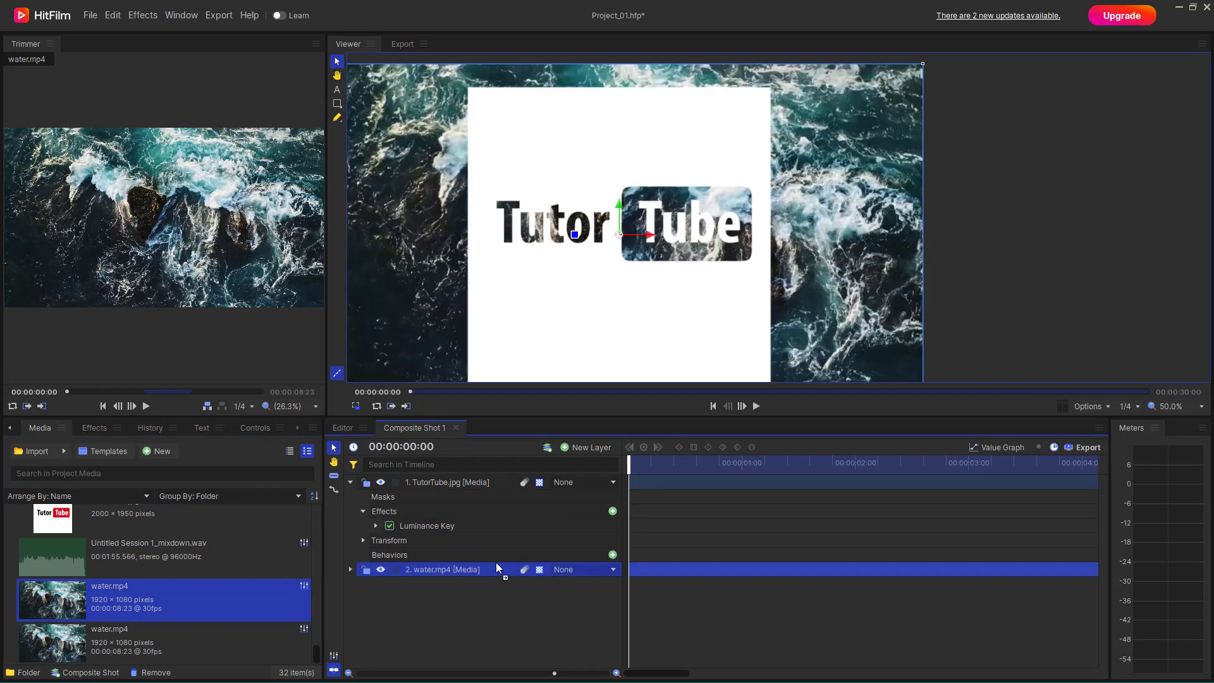
drag(574, 328, 602, 327)
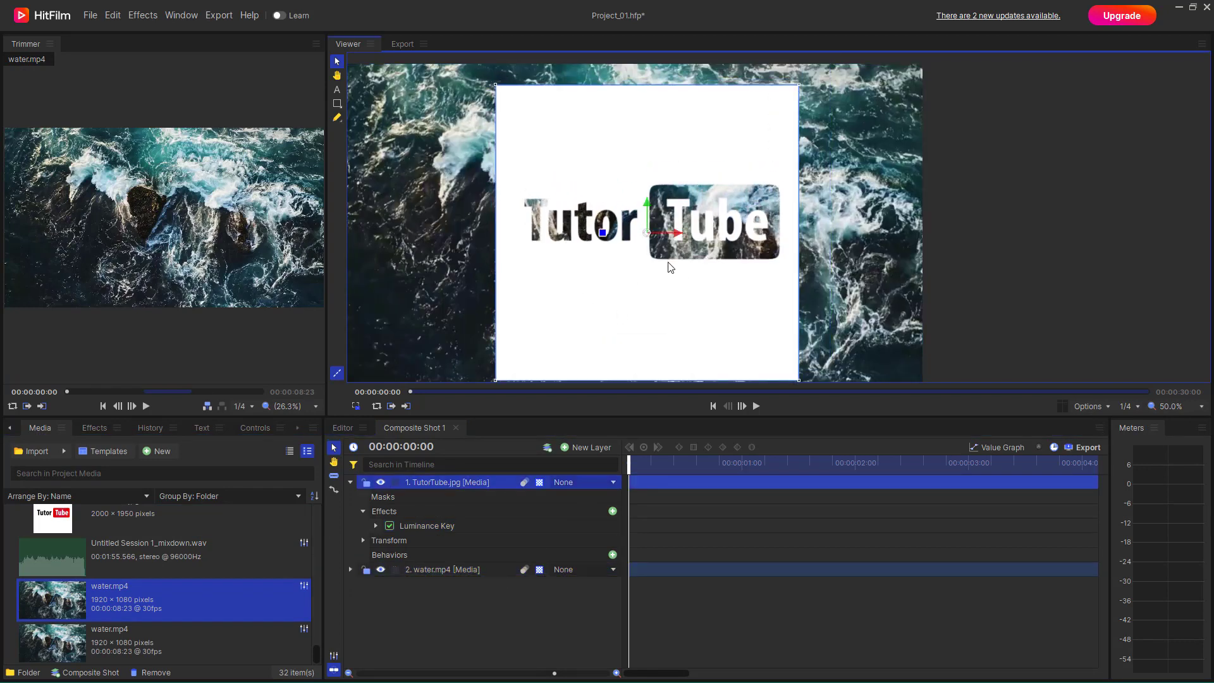
- Set the Key Type of the TutorTube.jpg layer's Luminance Key to Key Out Brighter
click(446, 482)
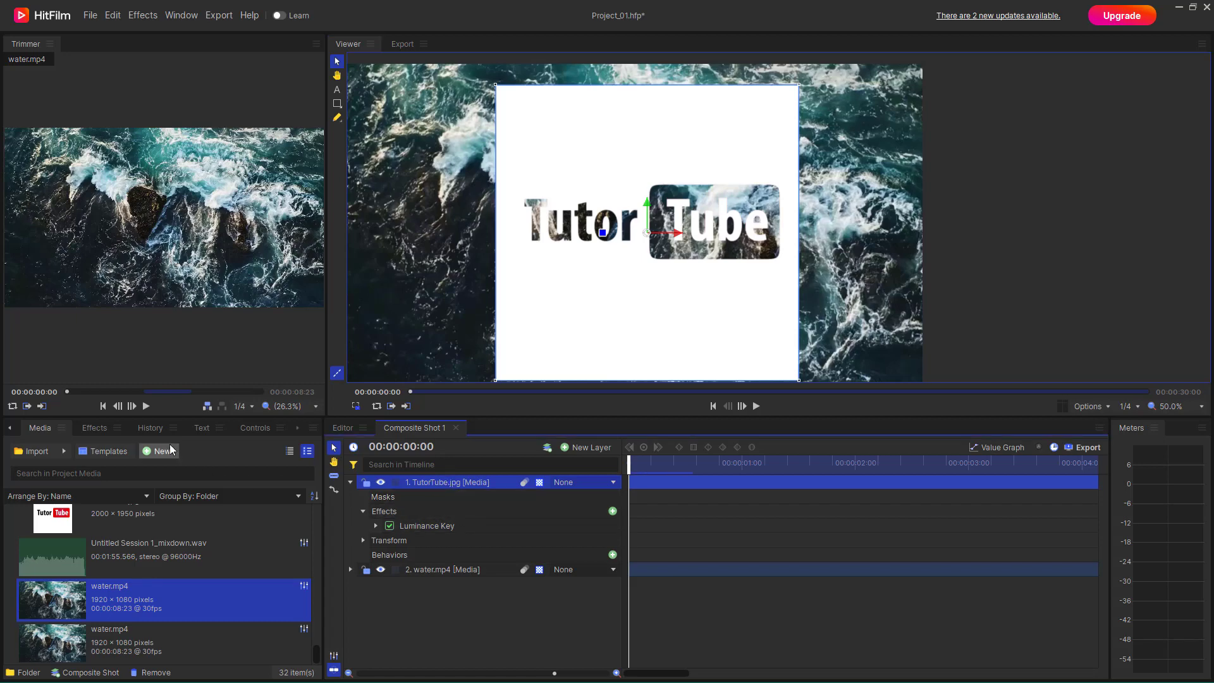
click(243, 430)
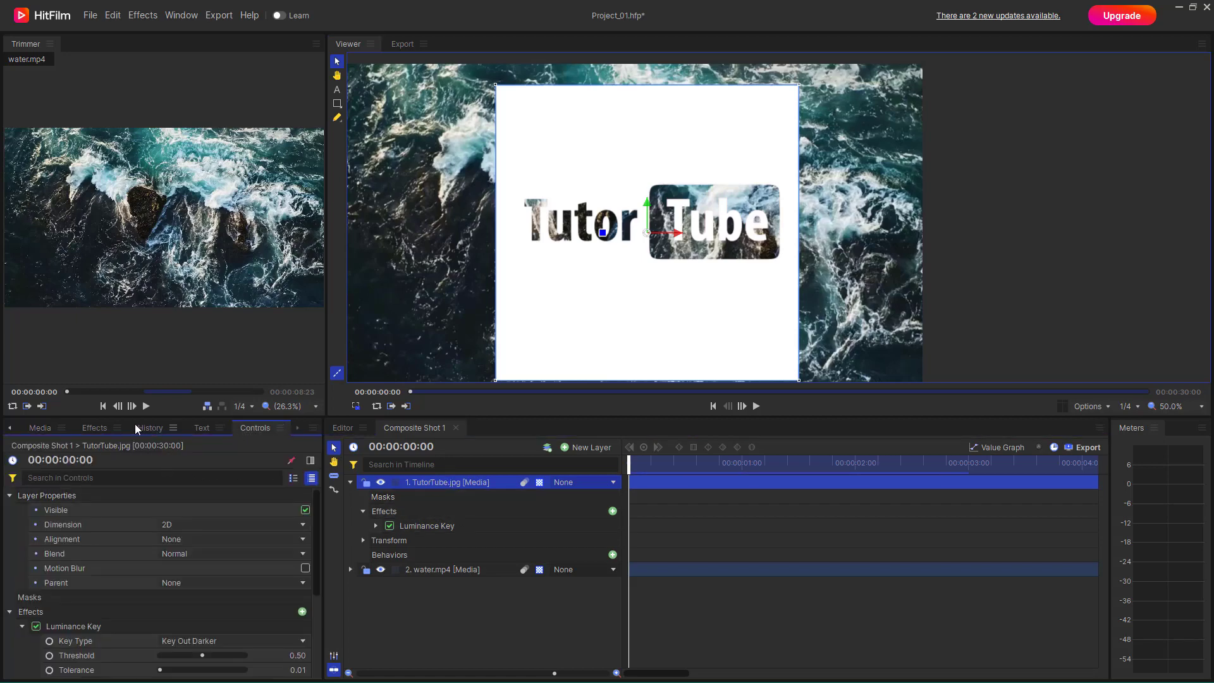
click(110, 432)
click(245, 429)
scroll(113, 601, down, 3)
scroll(152, 580, up, 2)
scroll(167, 576, down, 1)
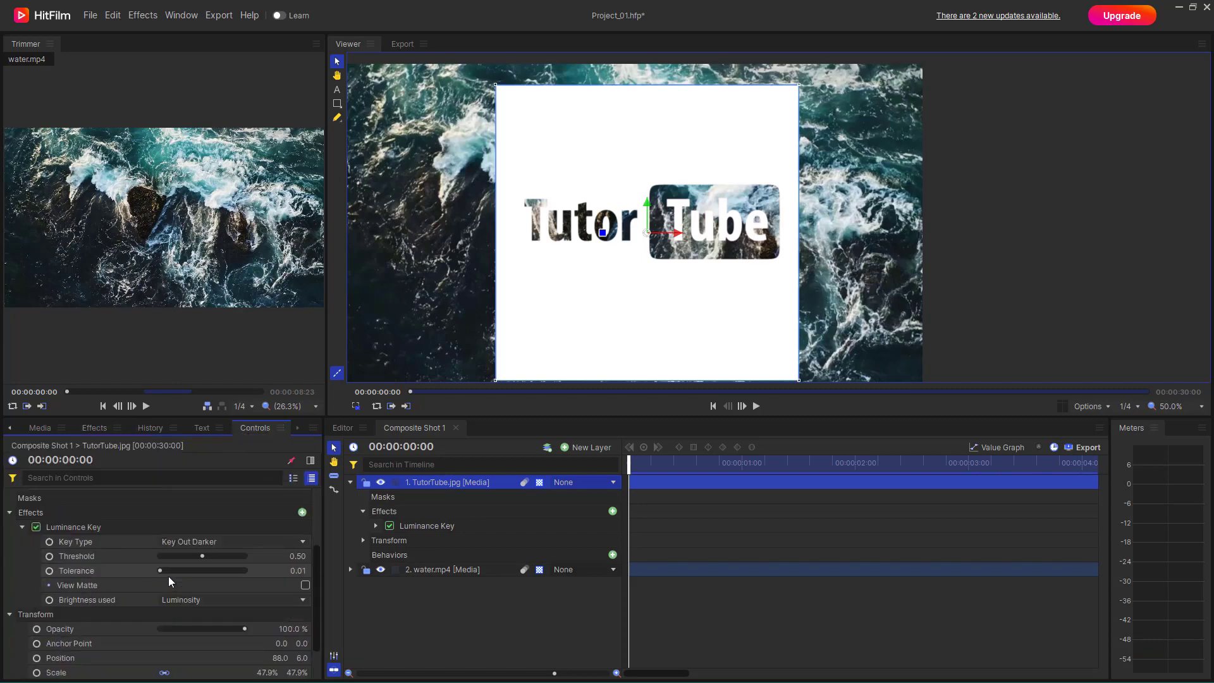
click(196, 543)
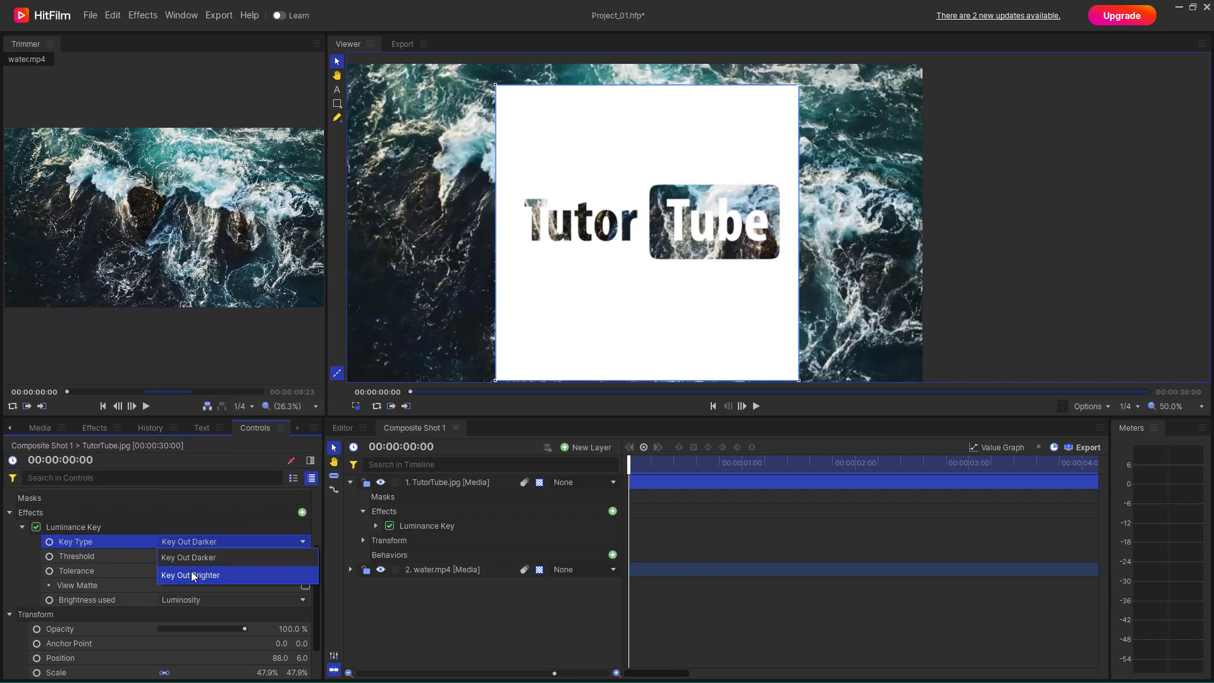
click(194, 575)
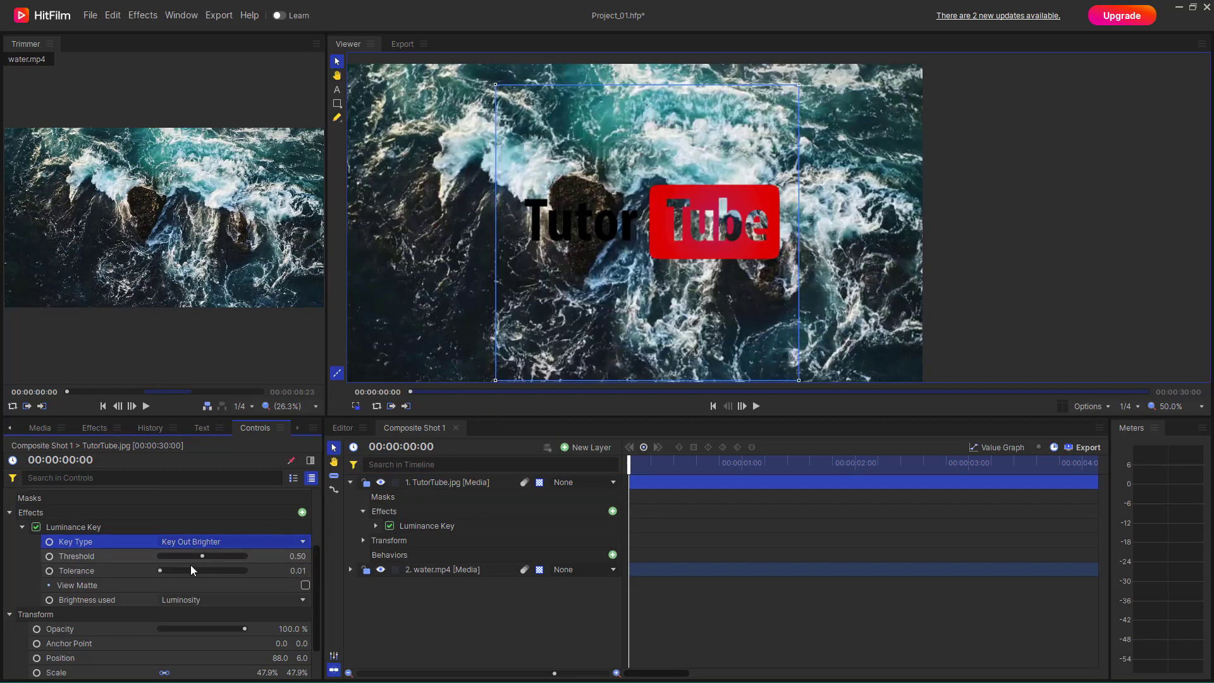
- Lower the Luminance Key tolerance to 0.00 and check the key by turning View Matte on and off
drag(158, 573, 124, 582)
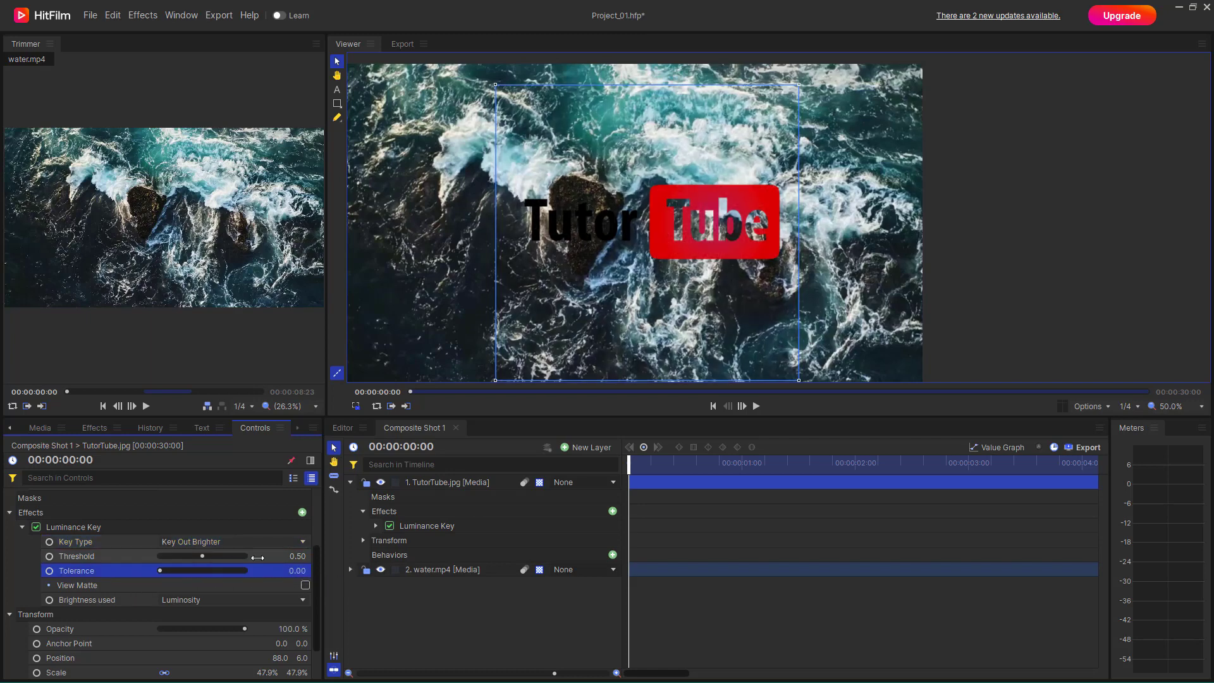
click(306, 586)
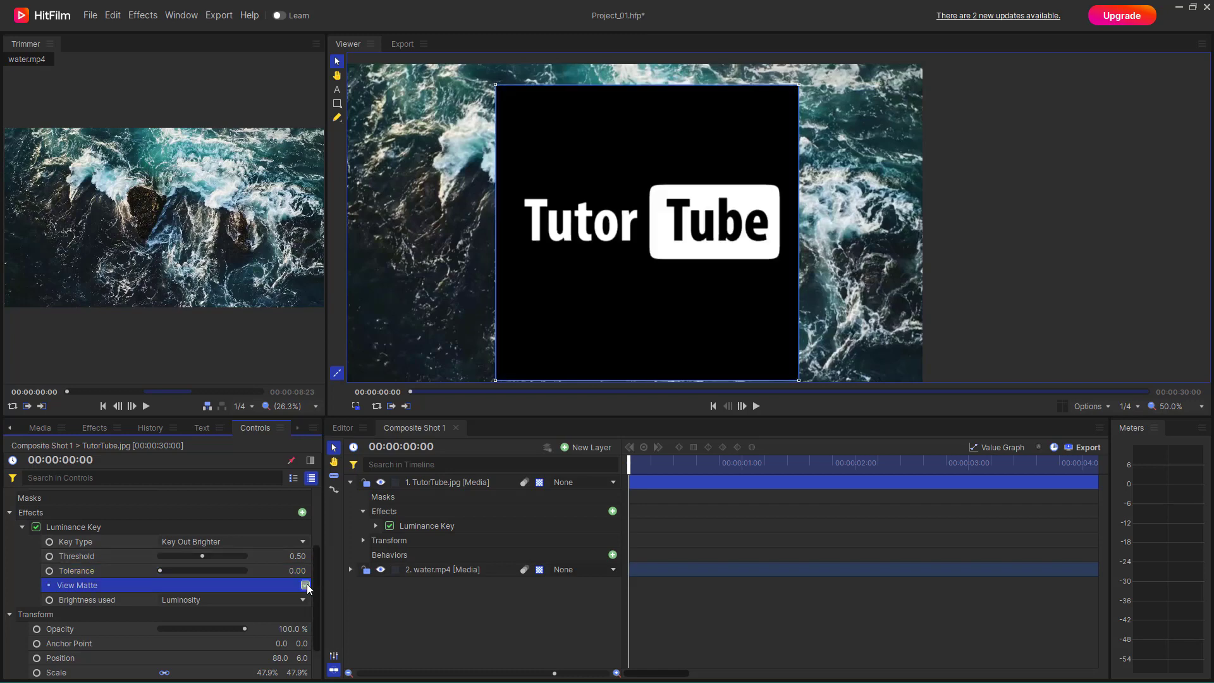
click(305, 585)
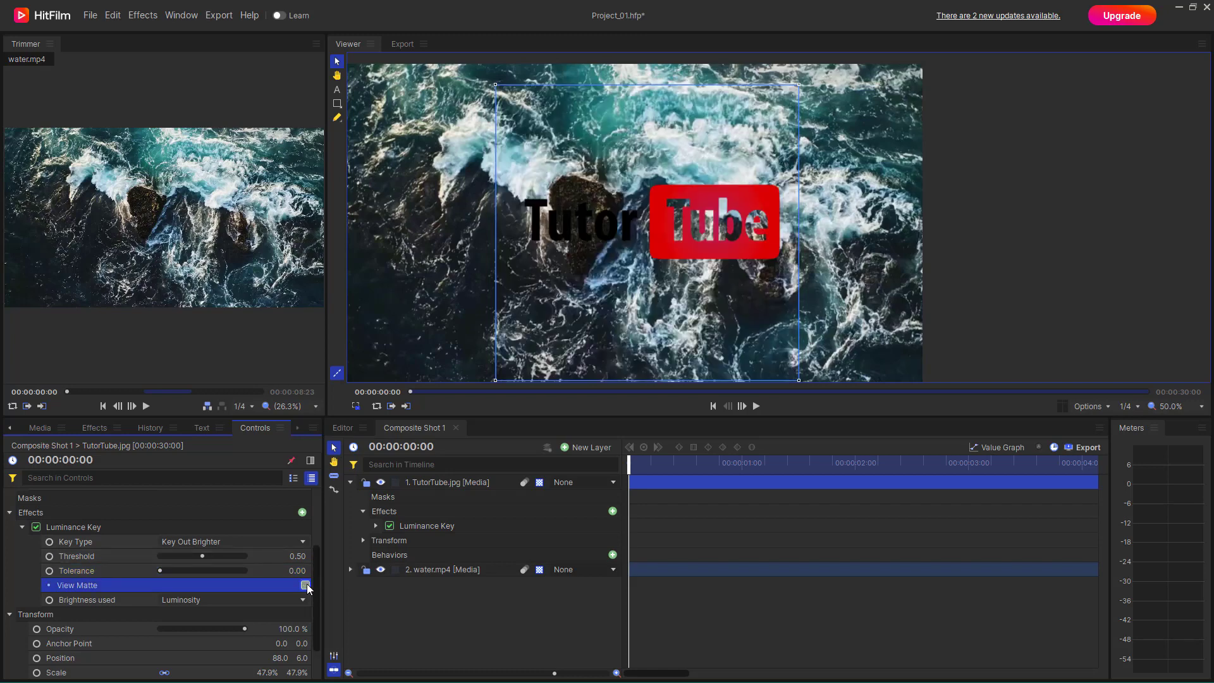
- Set the Luminance Key's Brightness used option to Lightness and raise its tolerance to 0.74
click(199, 600)
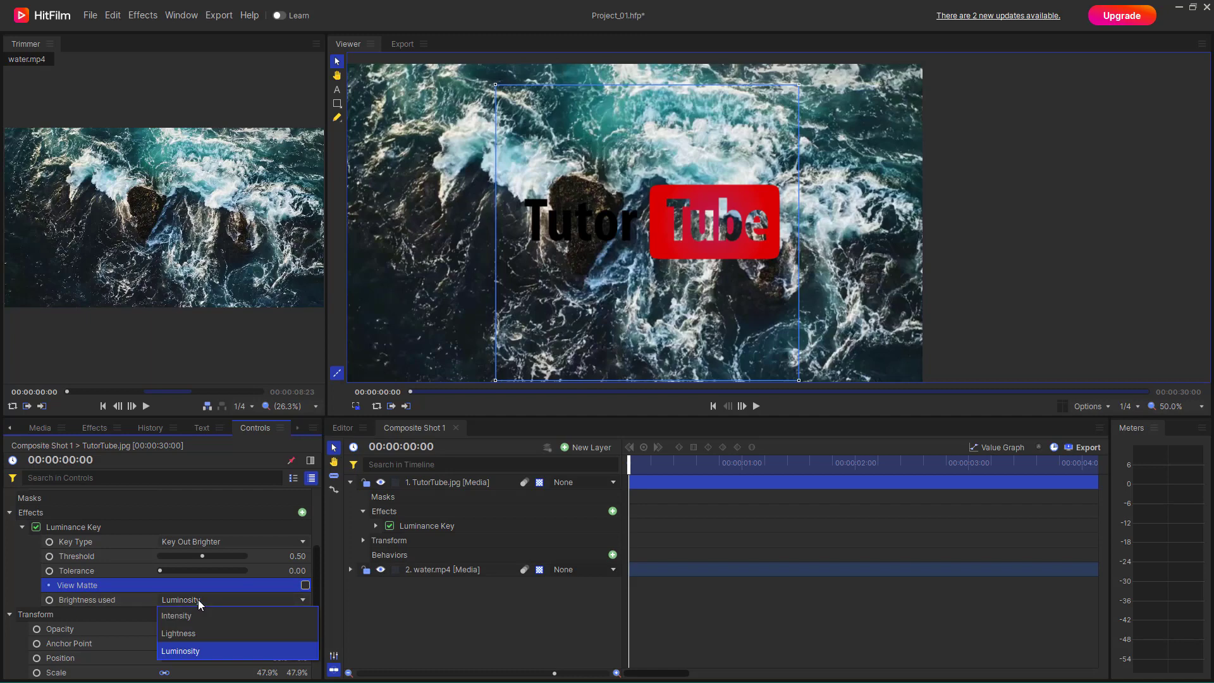
click(191, 629)
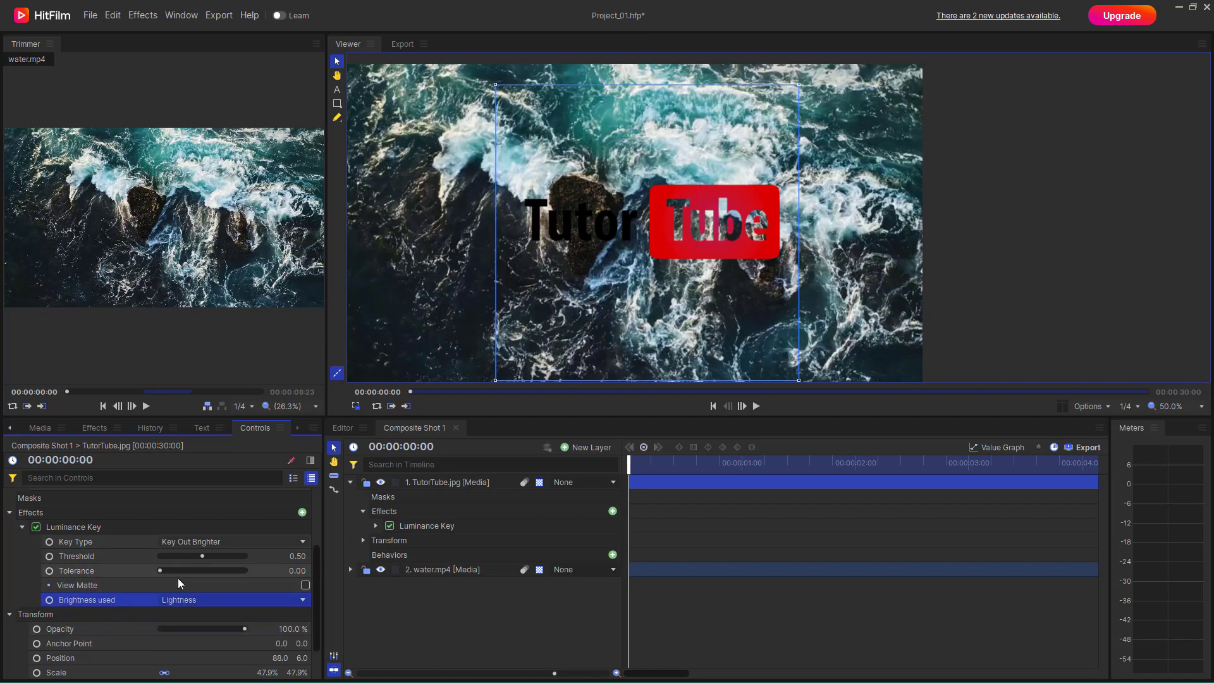
drag(166, 571, 223, 572)
- Try Intensity and Luminosity as the Luminance Key's Brightness used option, then return it to Lightness
click(209, 601)
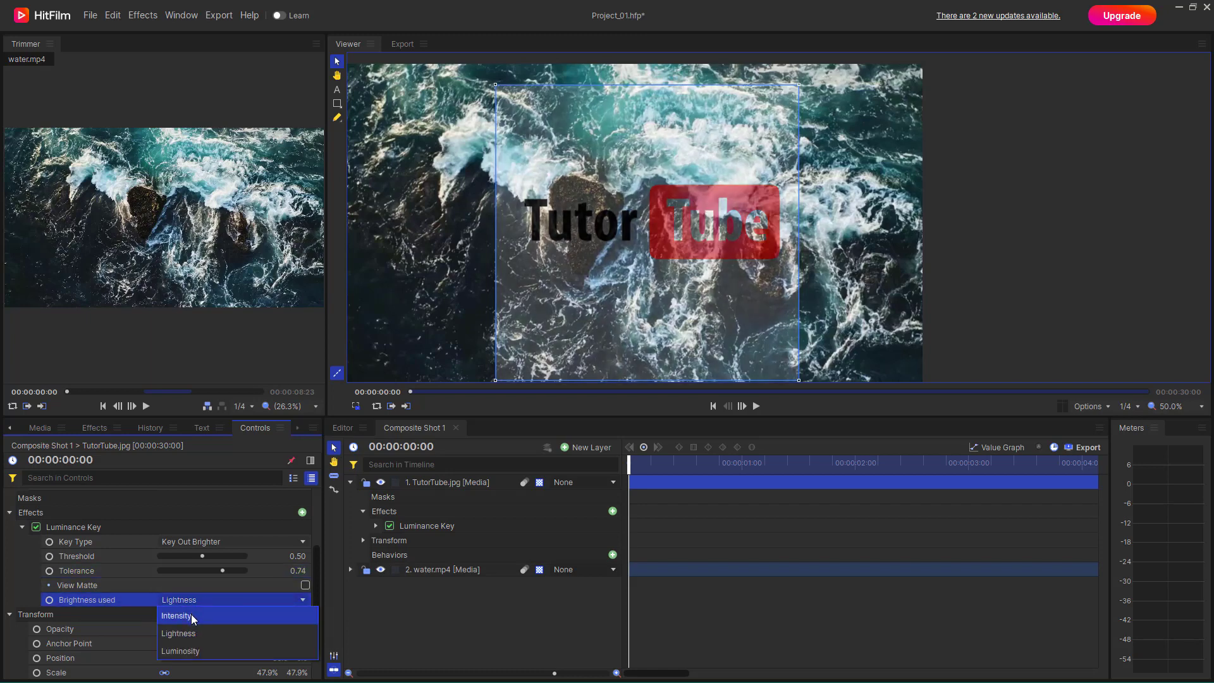
click(193, 617)
click(199, 604)
click(199, 647)
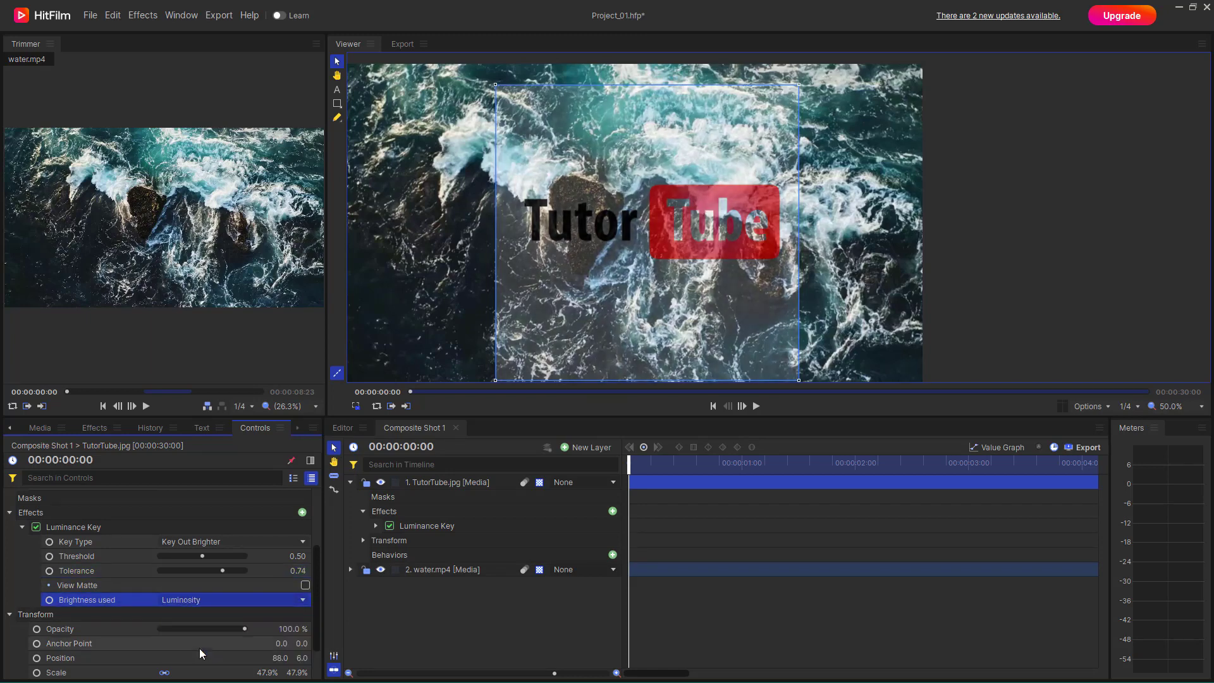
click(203, 606)
click(192, 636)
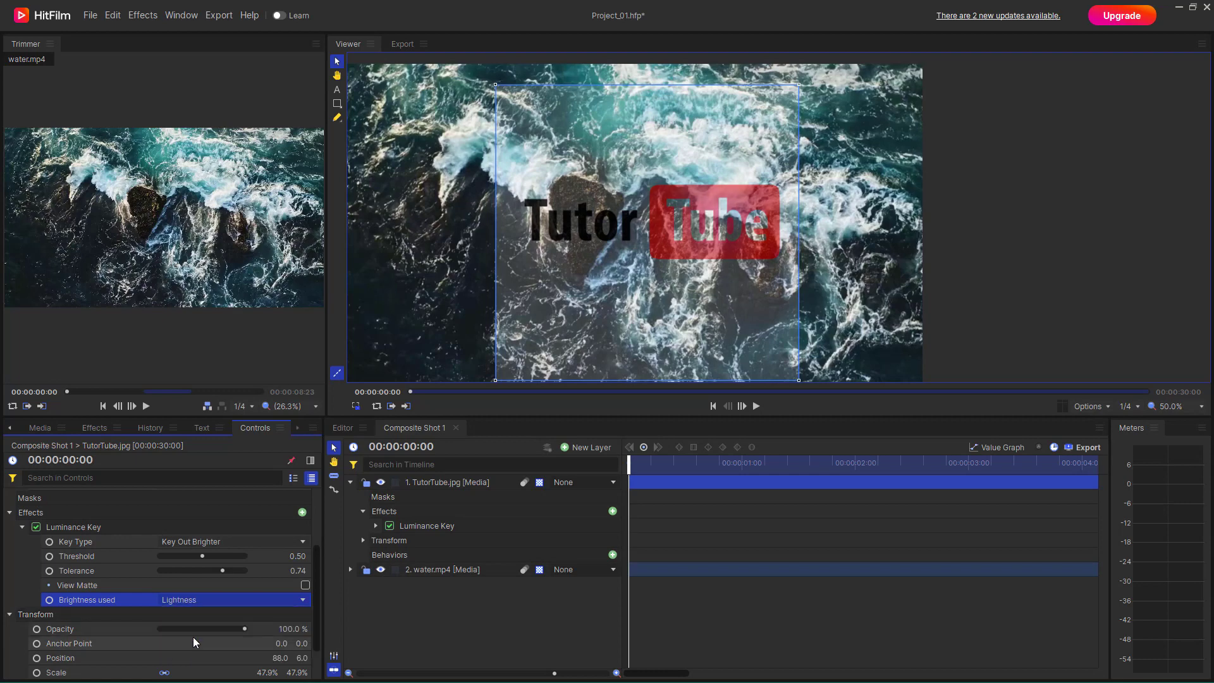
- Try Key Out Darker as the Luminance Key's Key Type and switch back to Key Out Brighter
click(215, 541)
click(205, 558)
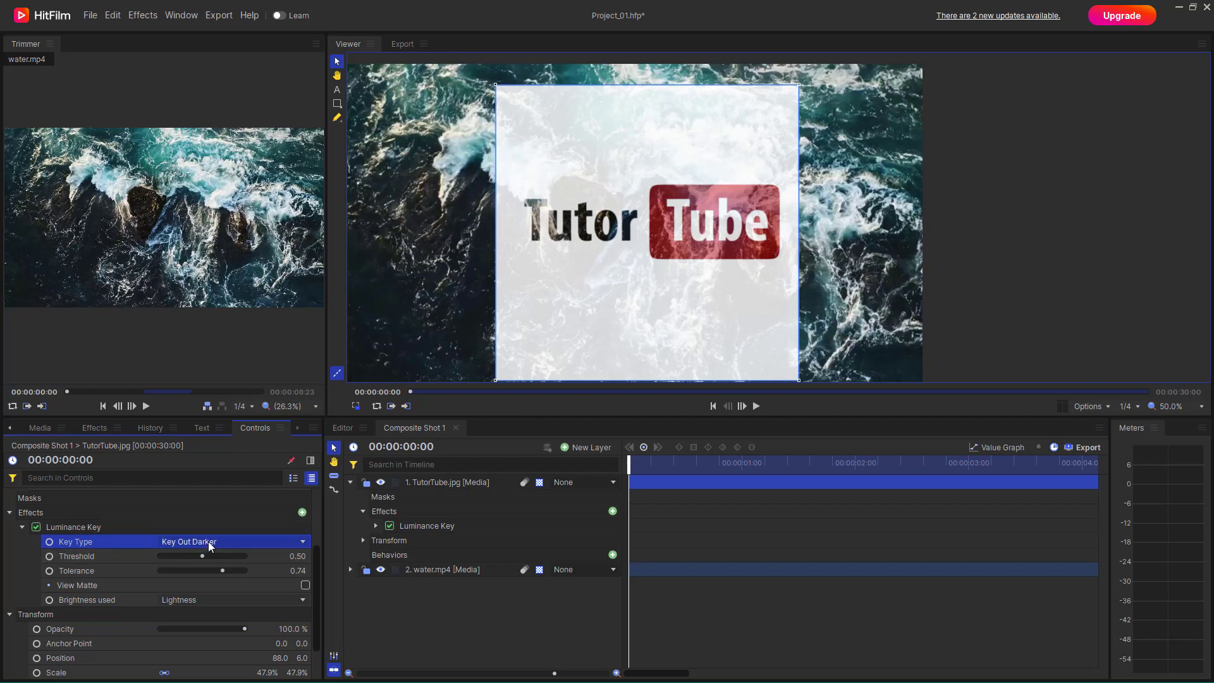
click(213, 543)
click(208, 573)
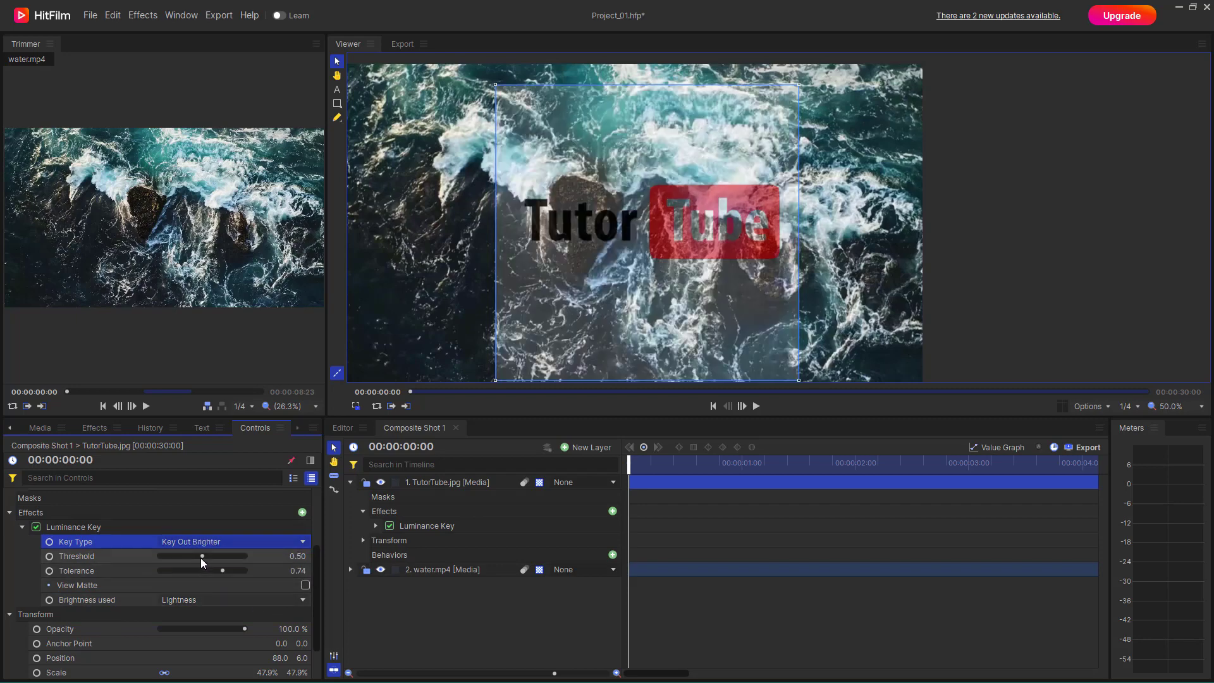
- Raise both the threshold and the tolerance of the Luminance Key to 1.00
drag(202, 556, 292, 587)
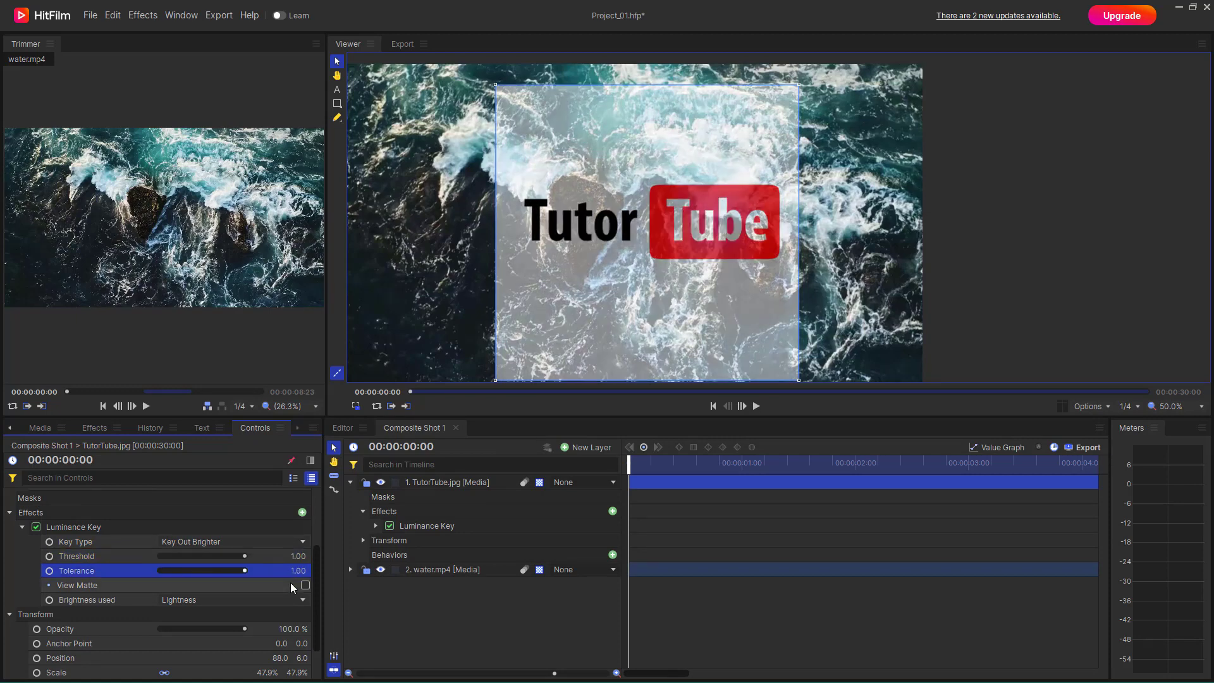
- Set the Luminance Key's threshold to 0.56 and tolerance to 0.00, and hide the water.mp4 layer
drag(158, 581, 117, 574)
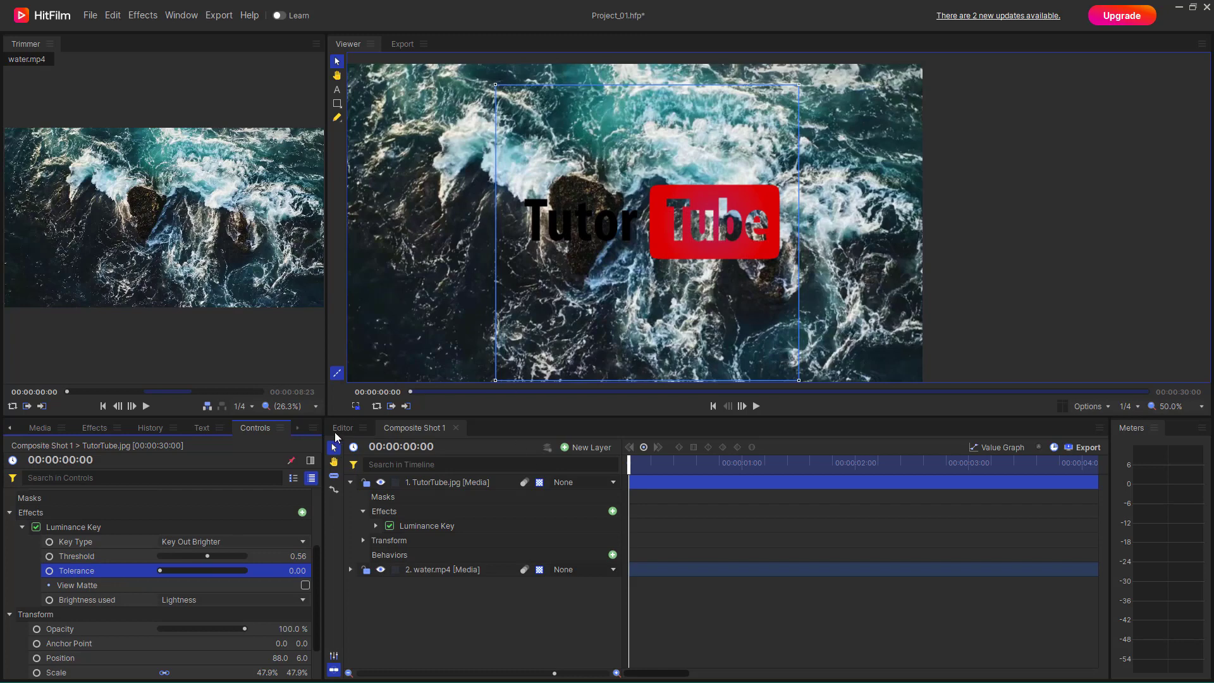
click(381, 570)
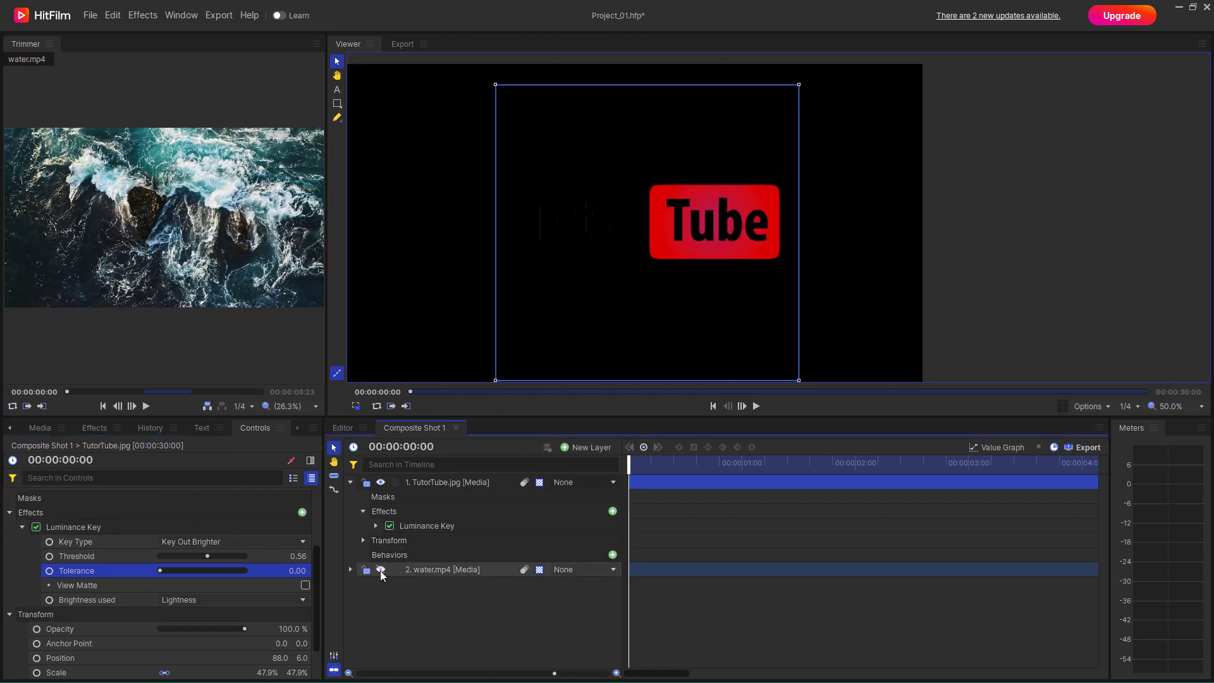
- Change the Luminance Key's Key Type to Key Out Darker on the TutorTube.jpg layer
click(218, 541)
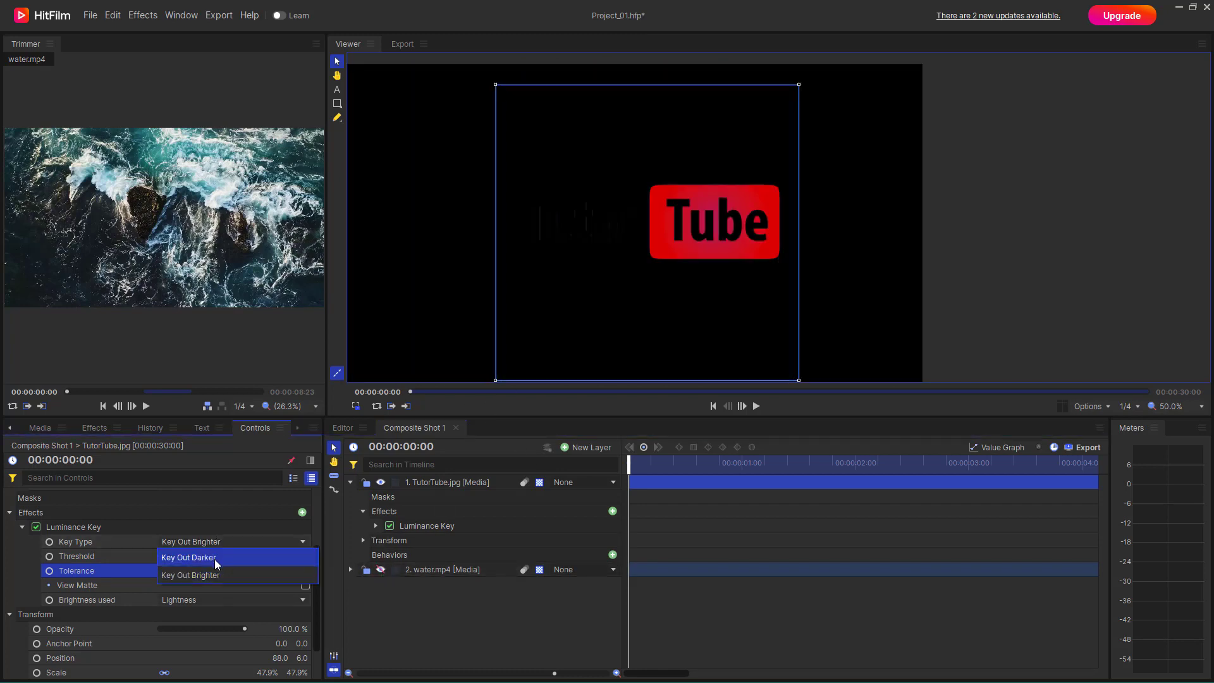
click(214, 557)
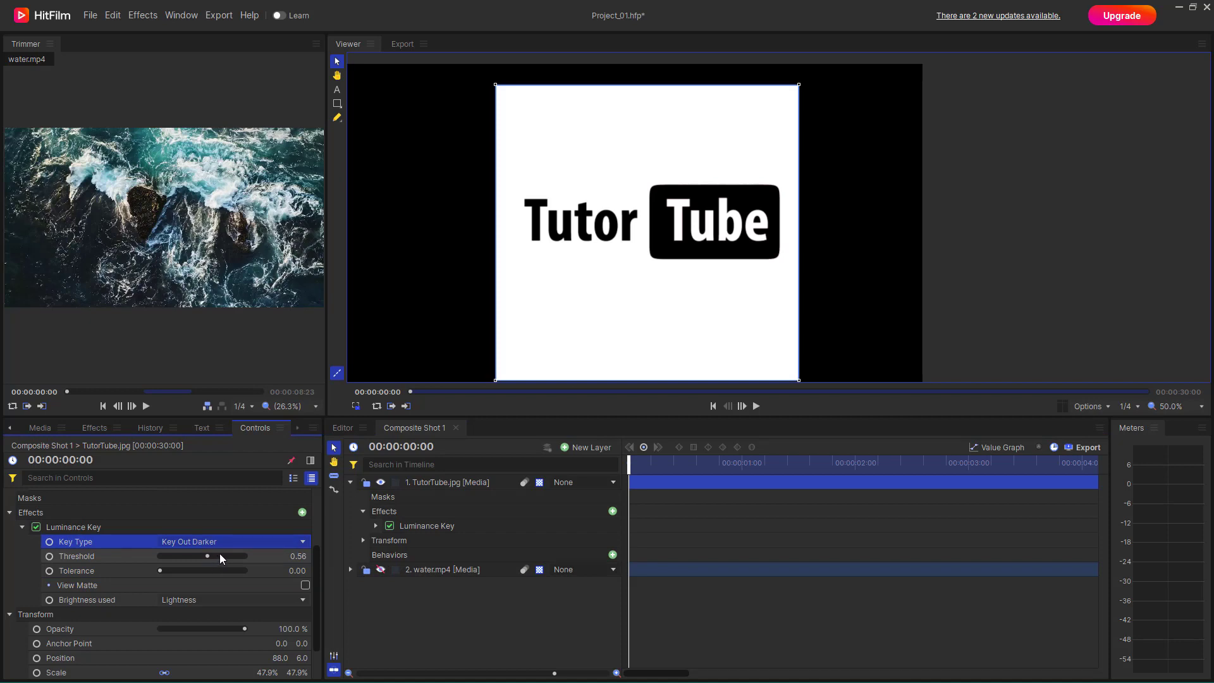
click(97, 430)
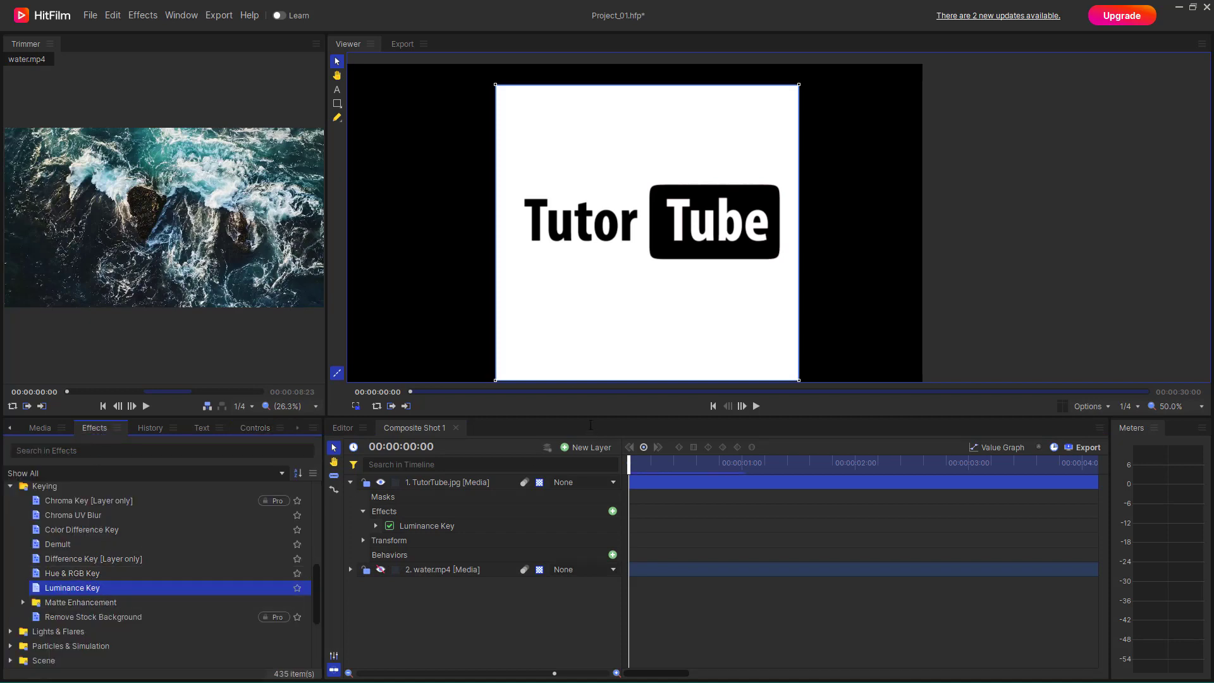
- Delete the keyed TutorTube.jpg layer and add a fresh copy of TutorTube.jpg from the project media below the water.mp4 layer
click(598, 347)
key(Delete)
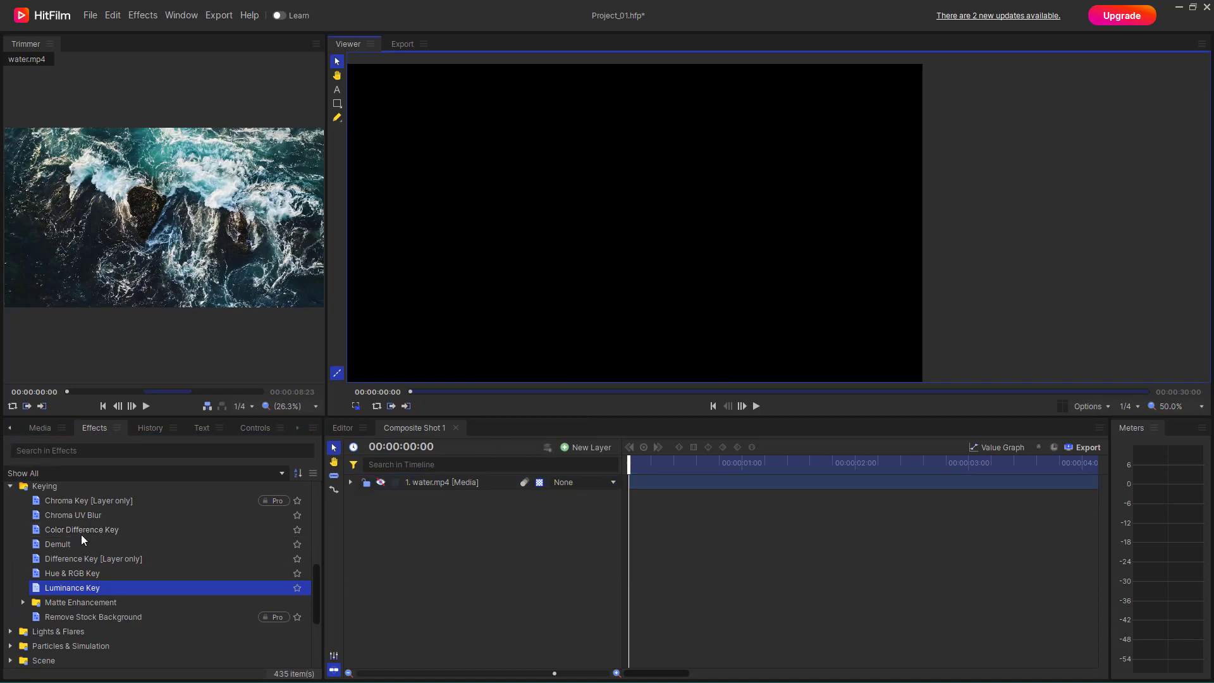
click(35, 428)
drag(57, 528, 623, 530)
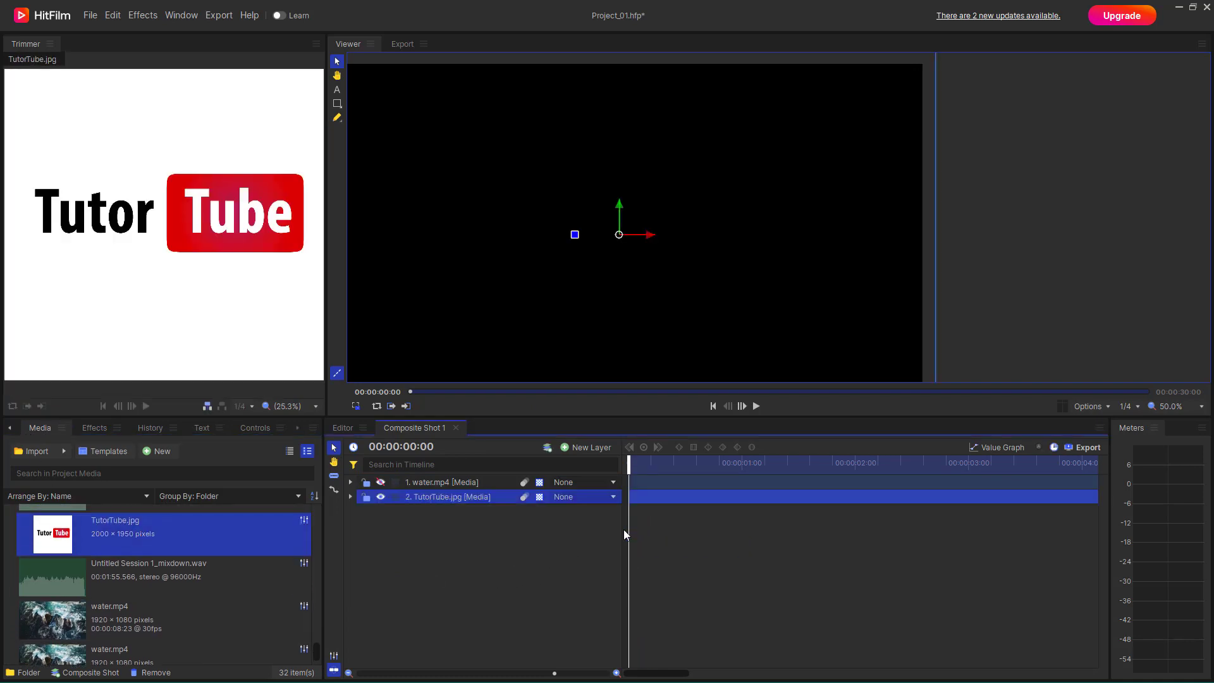
- Scale the new TutorTube.jpg layer to 50.0% so the whole logo fits the frame
scroll(556, 331, down, 1)
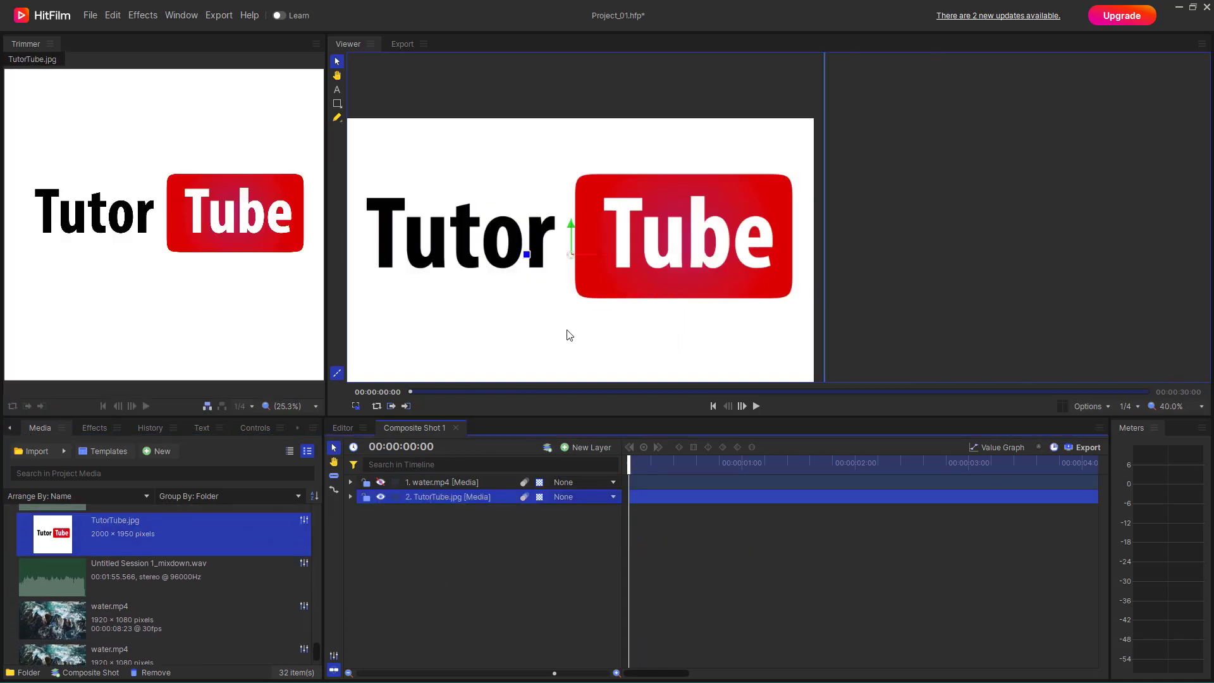
click(351, 497)
click(363, 541)
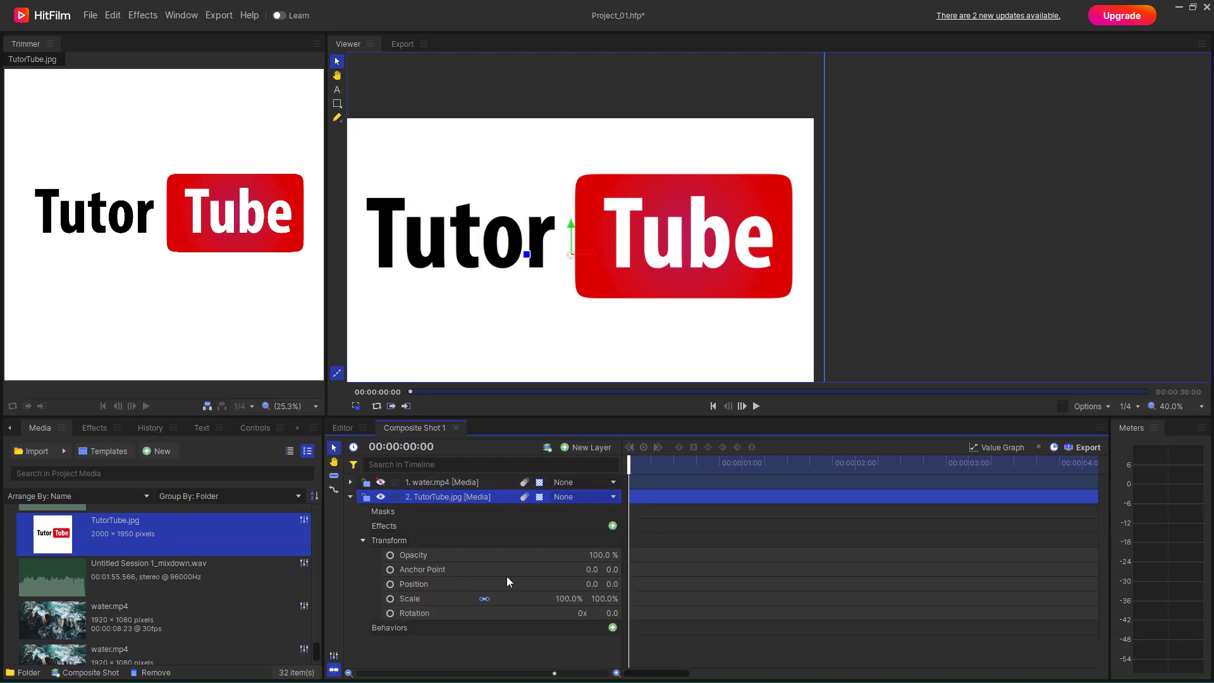
drag(574, 602, 538, 601)
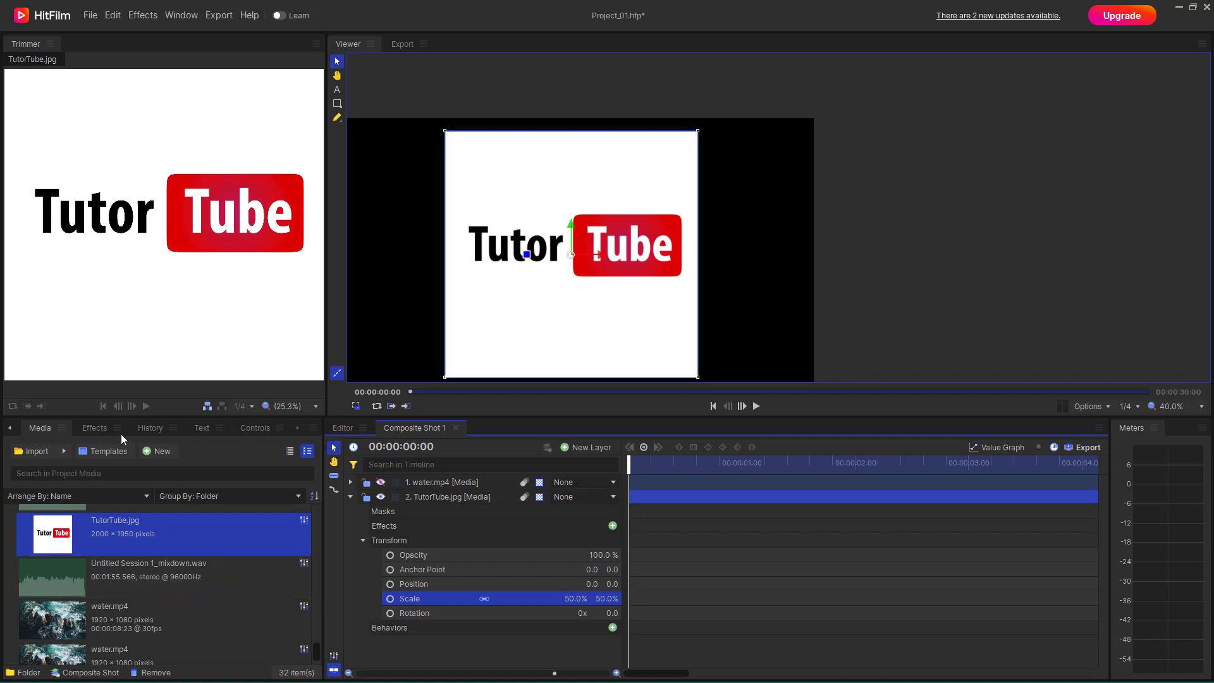
- Apply the Hue & RGB Key effect from the Keying effects to the TutorTube.jpg layer
click(93, 428)
click(74, 573)
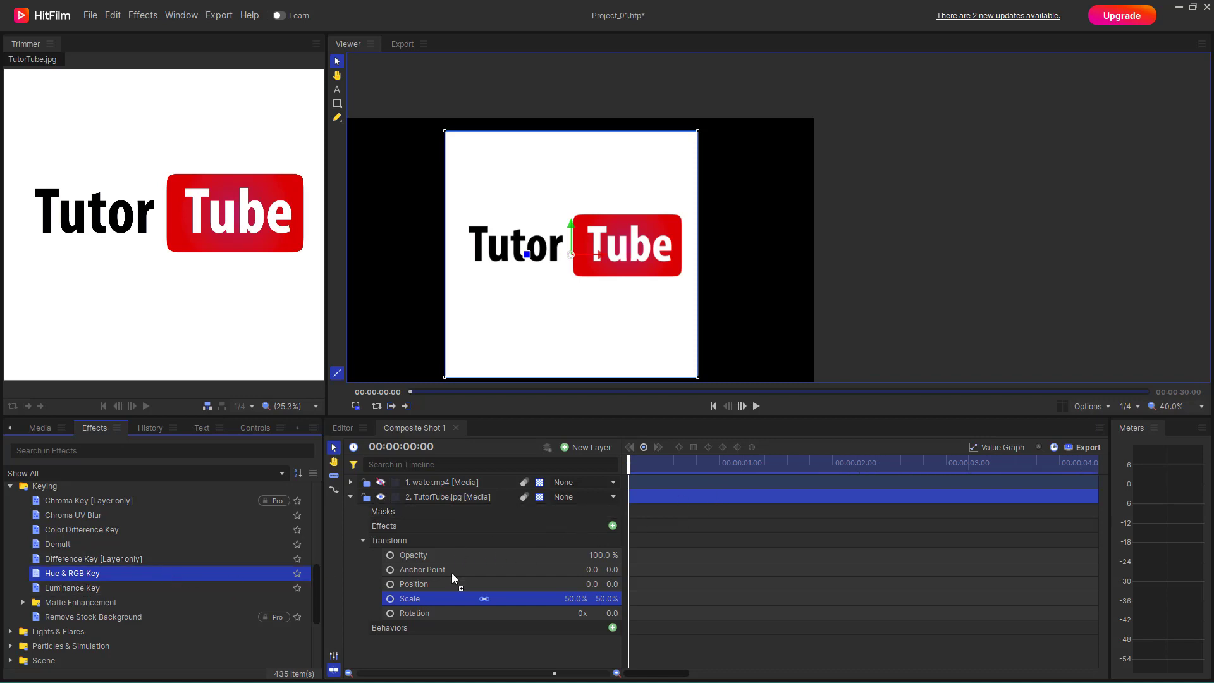
drag(677, 498, 677, 498)
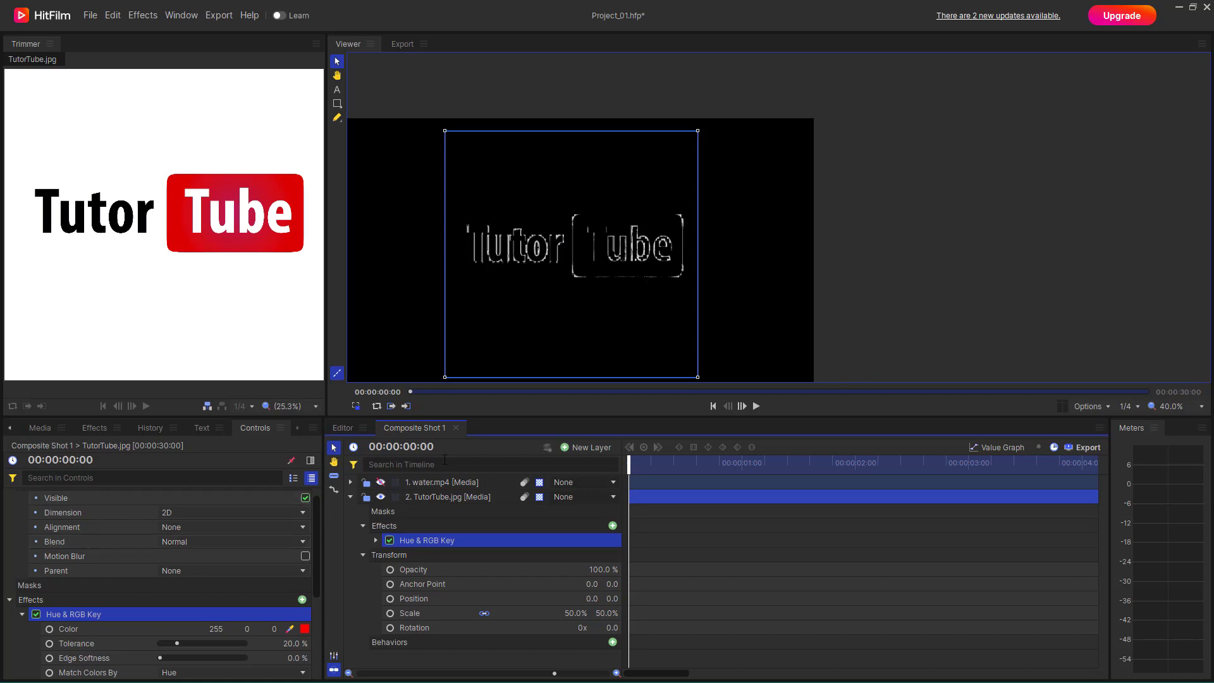
- Sample different key colors for the Hue & RGB Key with the eyedropper, ending on dark grey 54, 54, 54
scroll(210, 533, down, 3)
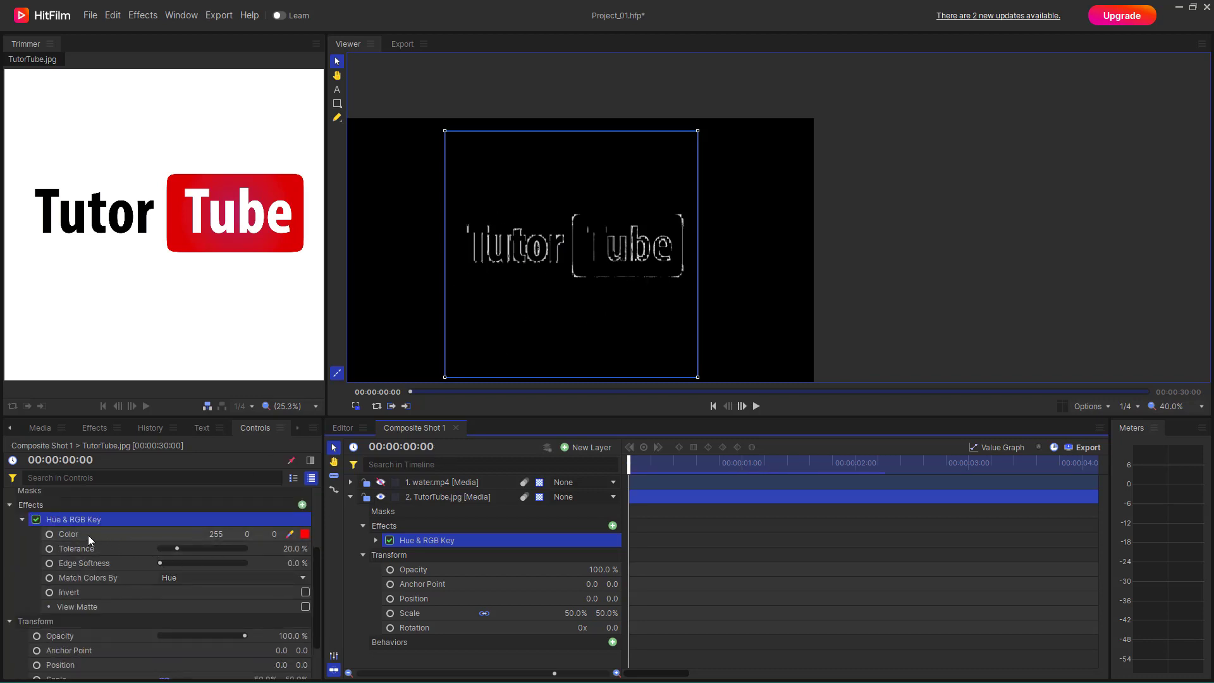
click(304, 533)
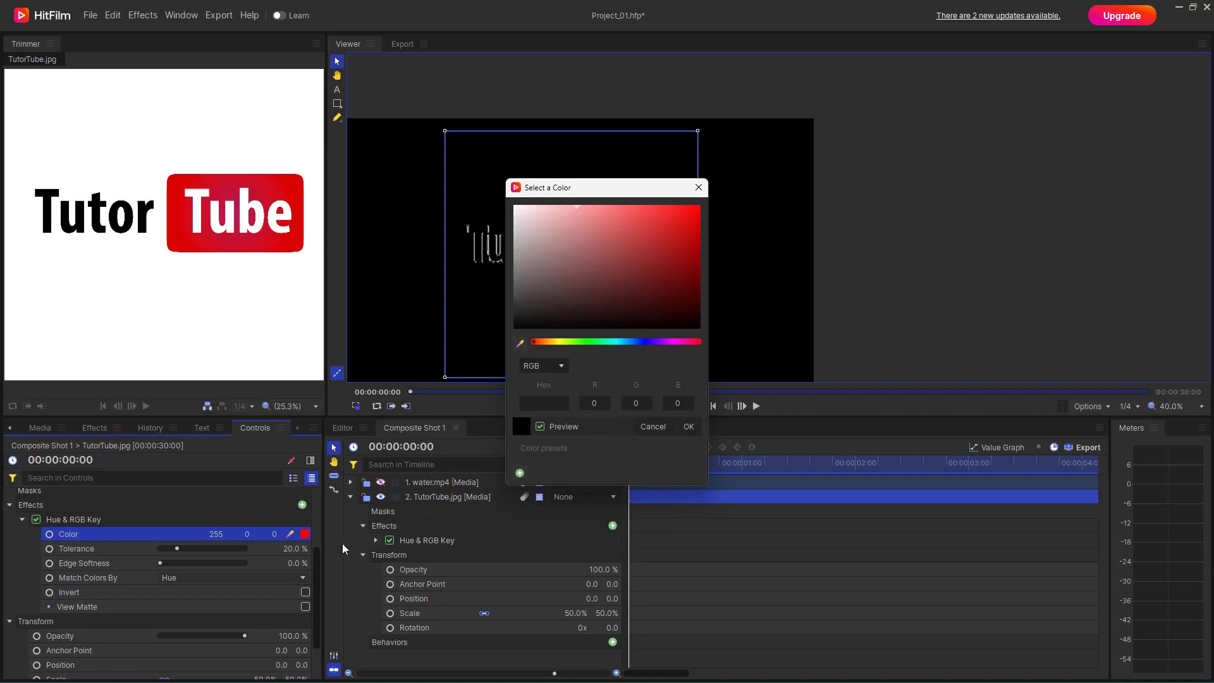
click(653, 426)
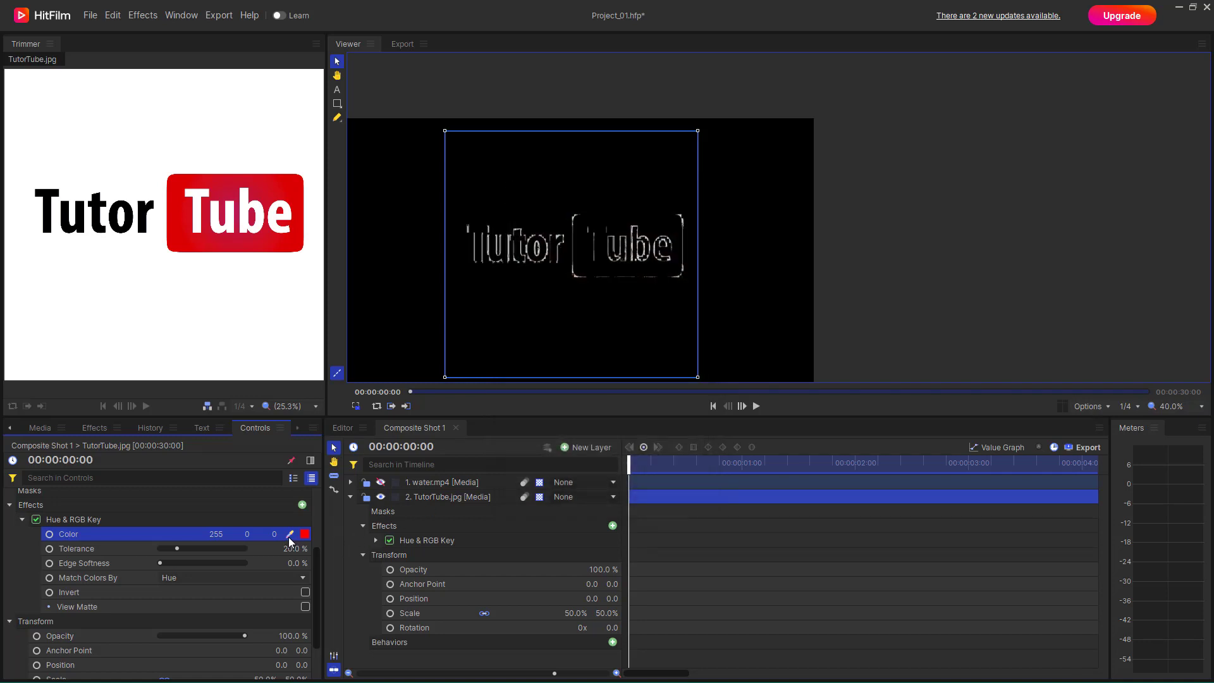
mouse_move(291, 535)
mouse_down()
mouse_move(332, 498)
mouse_move(486, 215)
mouse_move(280, 548)
mouse_move(290, 536)
mouse_up()
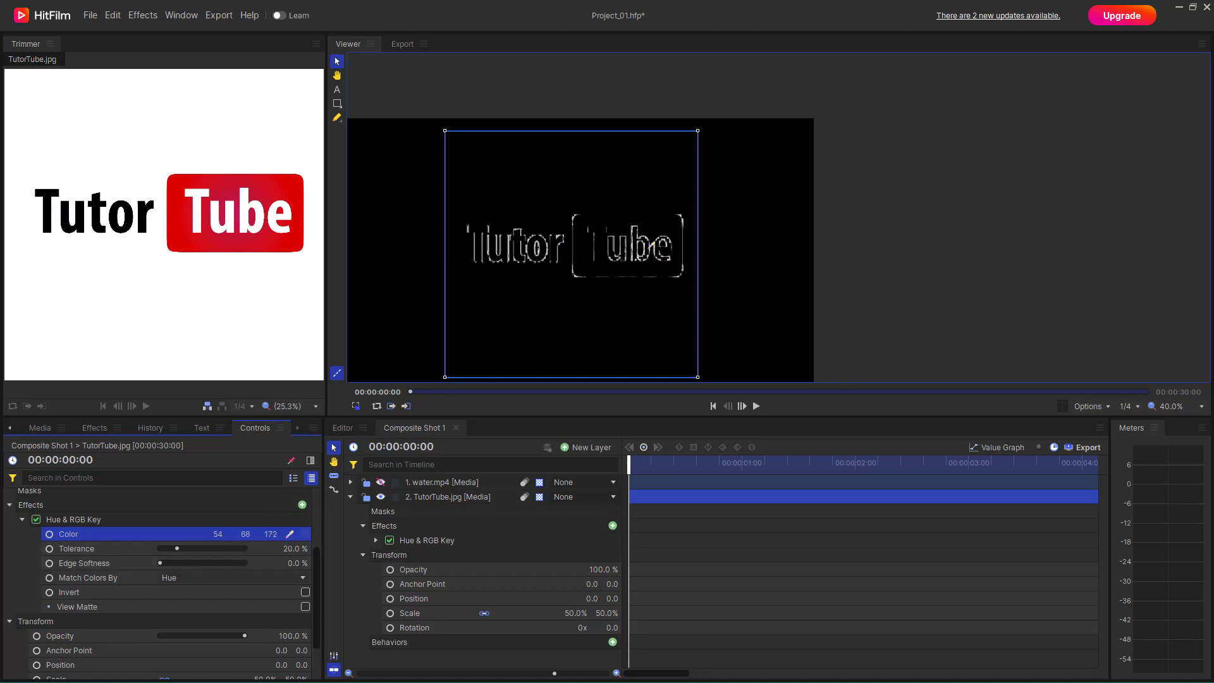
drag(648, 250, 645, 239)
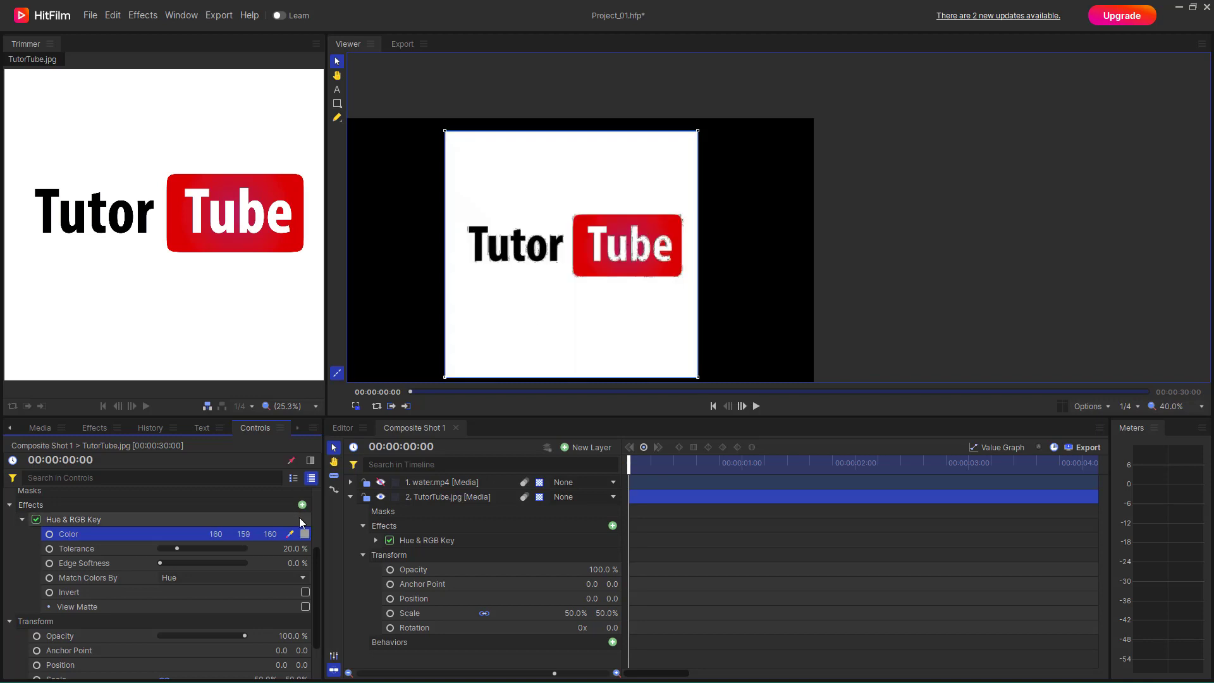
drag(290, 534, 563, 294)
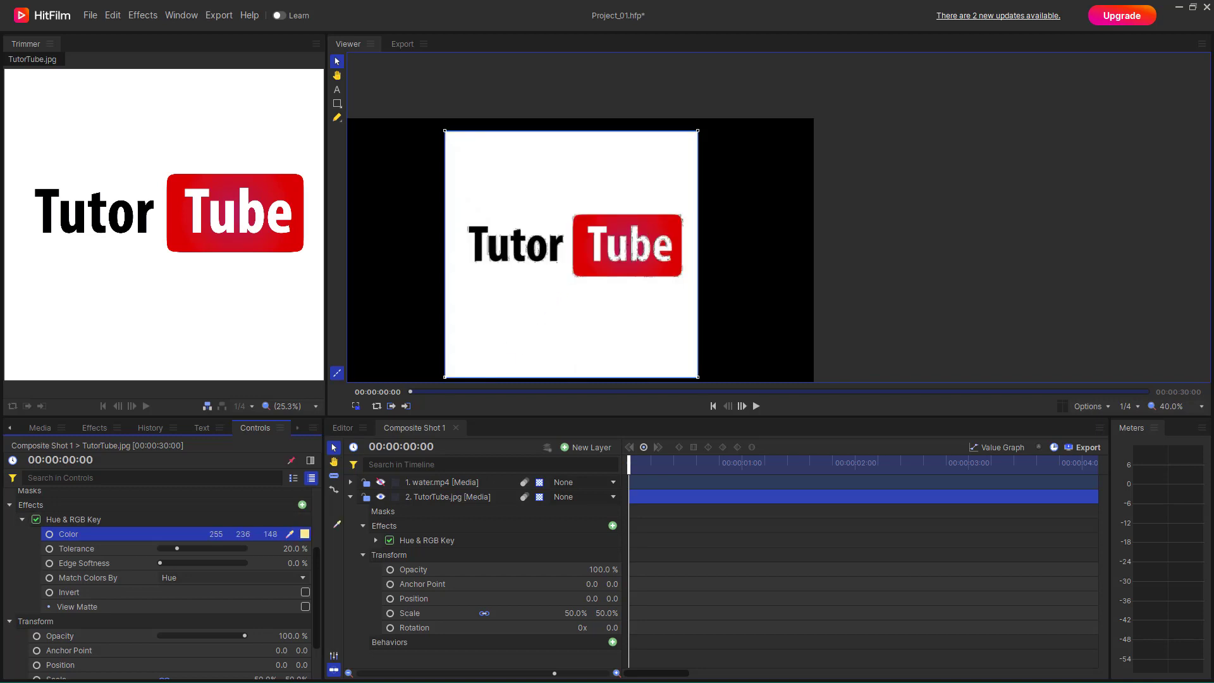
drag(333, 528, 332, 529)
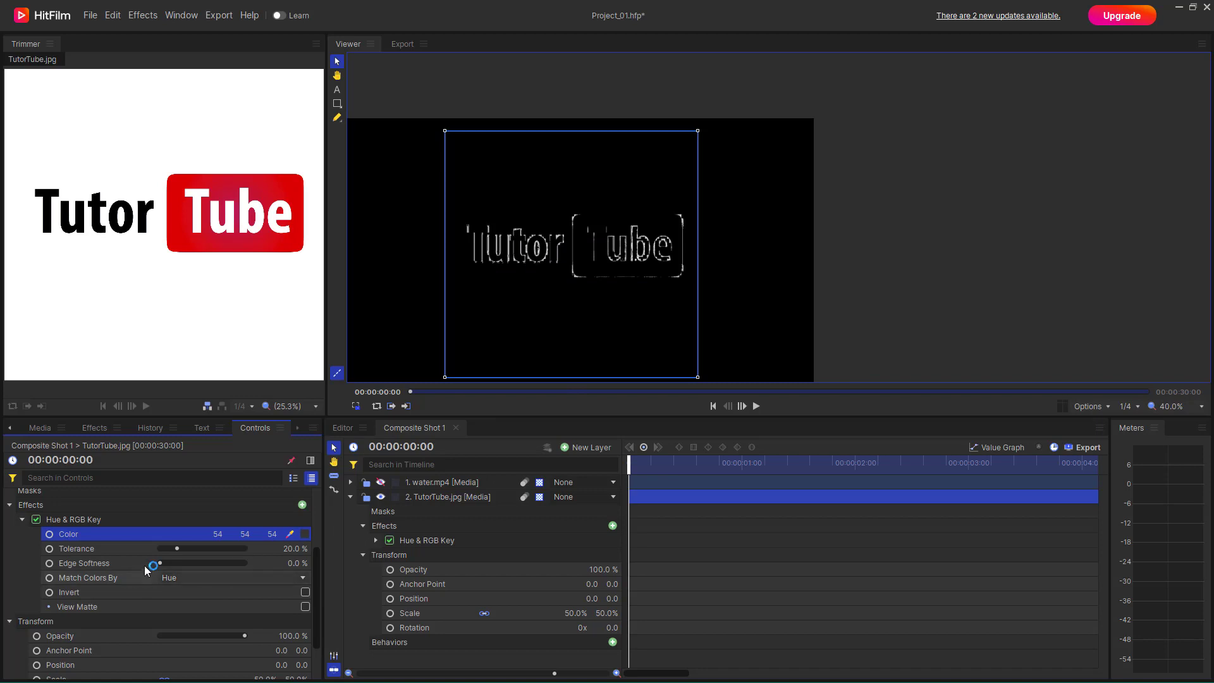
- Set the Hue & RGB Key's tolerance to 0.0% and its edge softness to 9.0%
mouse_move(178, 549)
mouse_down()
mouse_move(148, 556)
mouse_move(206, 558)
mouse_move(142, 558)
mouse_move(196, 566)
mouse_move(164, 568)
mouse_up()
drag(167, 568, 165, 569)
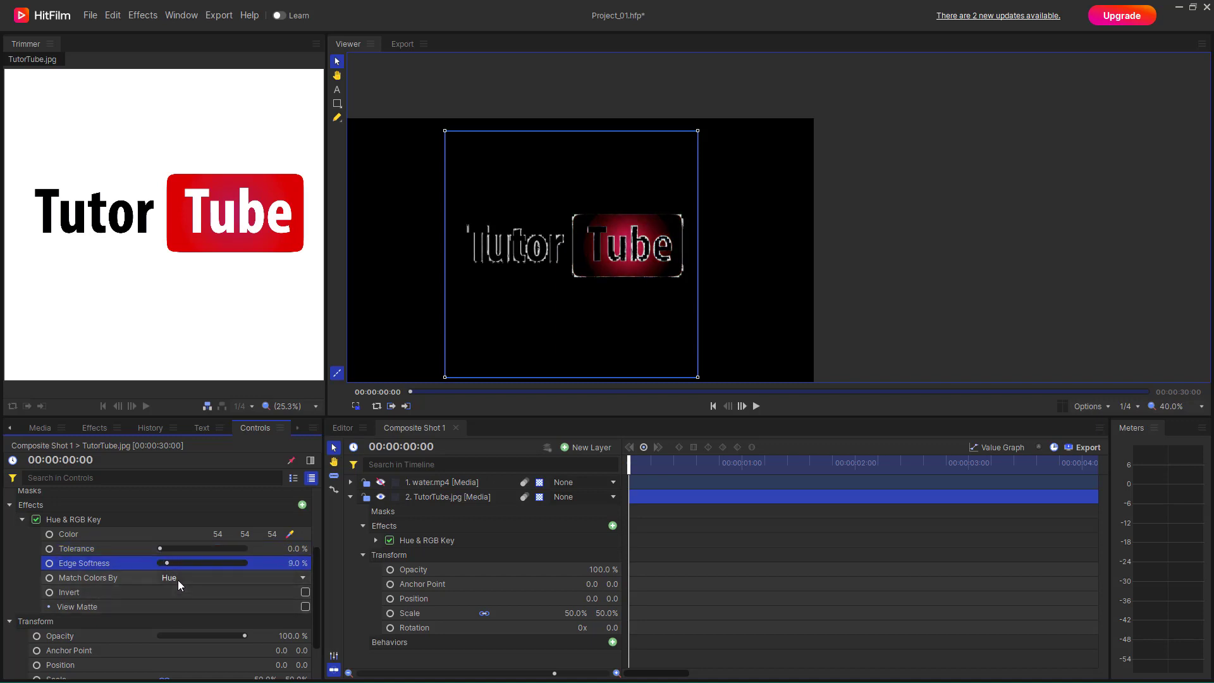
- Toggle the Hue & RGB Key's View Matte and Invert options on and back off to compare the logo's key
click(305, 606)
click(306, 605)
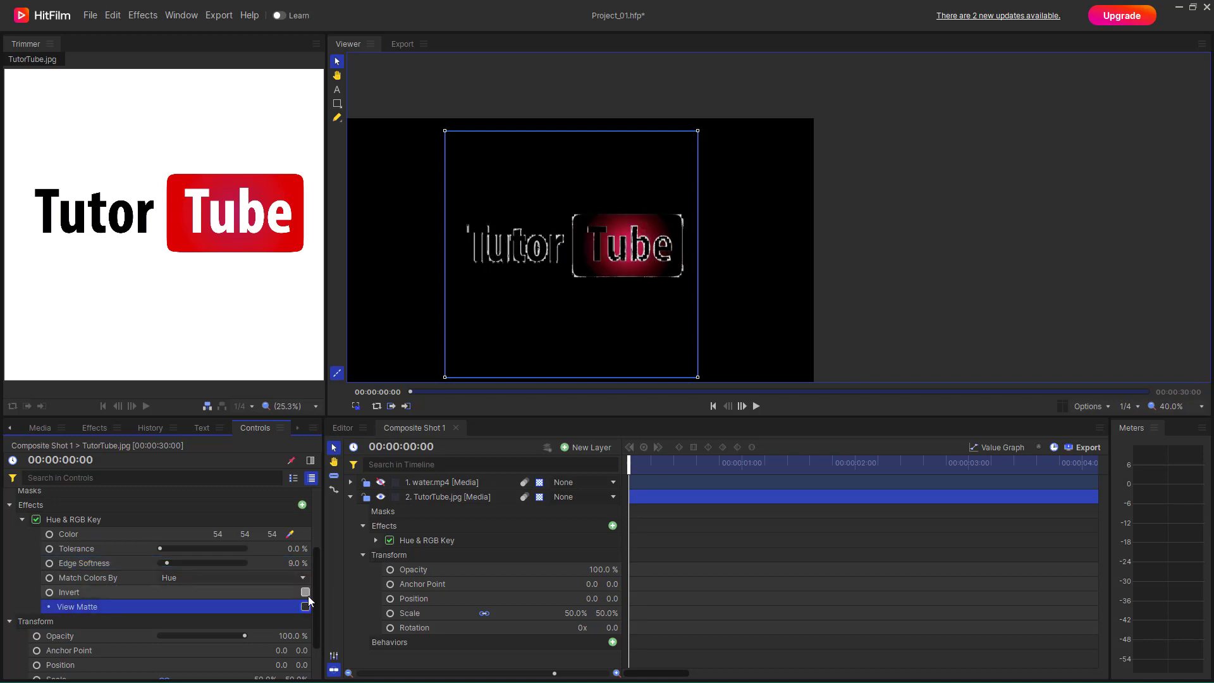
click(308, 594)
click(308, 594)
click(307, 594)
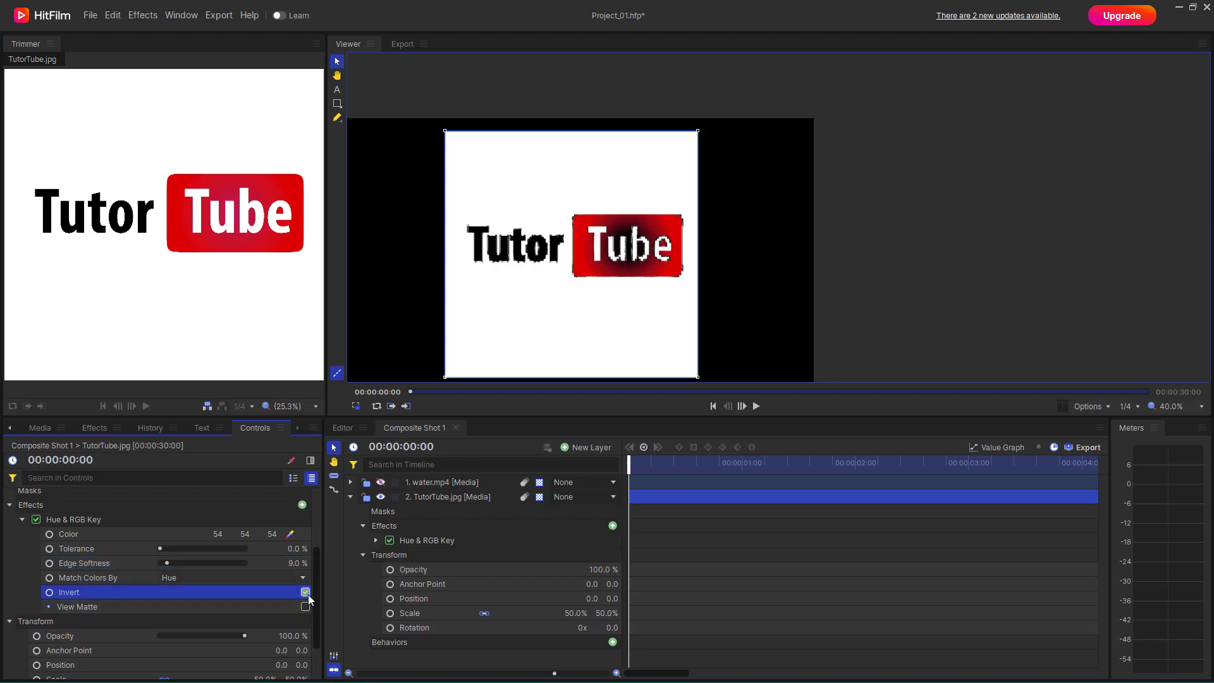
click(306, 592)
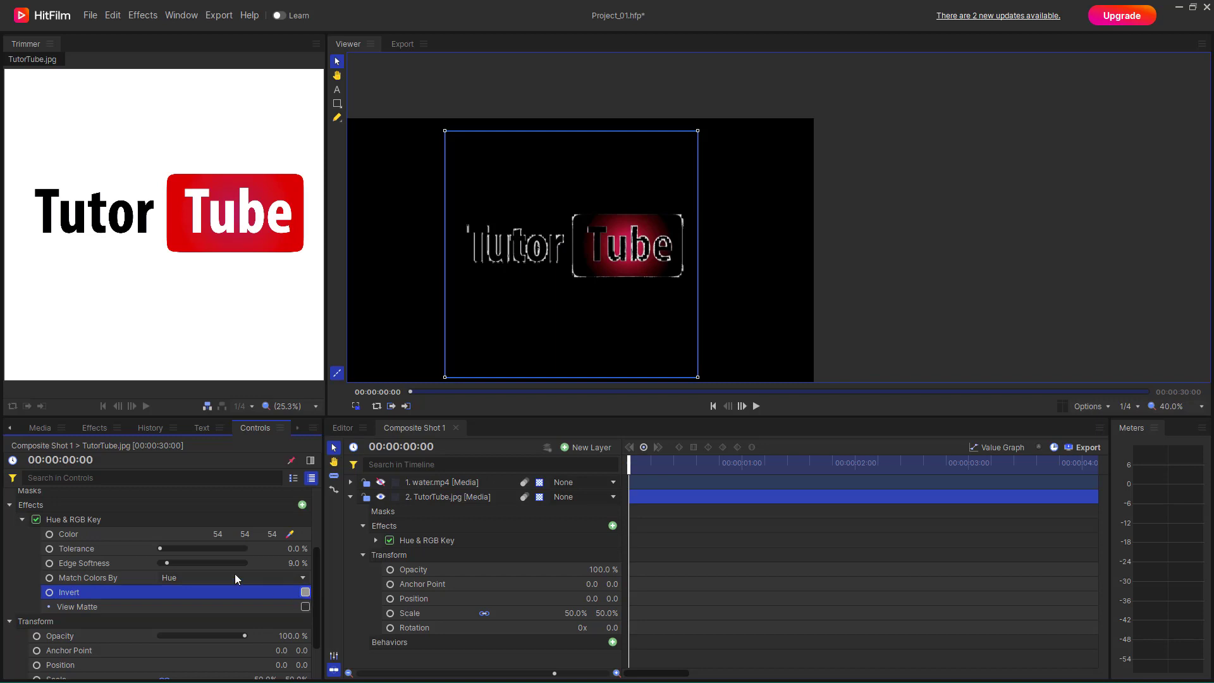
- Delete the TutorTube.jpg layer and add the sss.mp4 green-screen clip from the project media below the water.mp4 layer
click(640, 504)
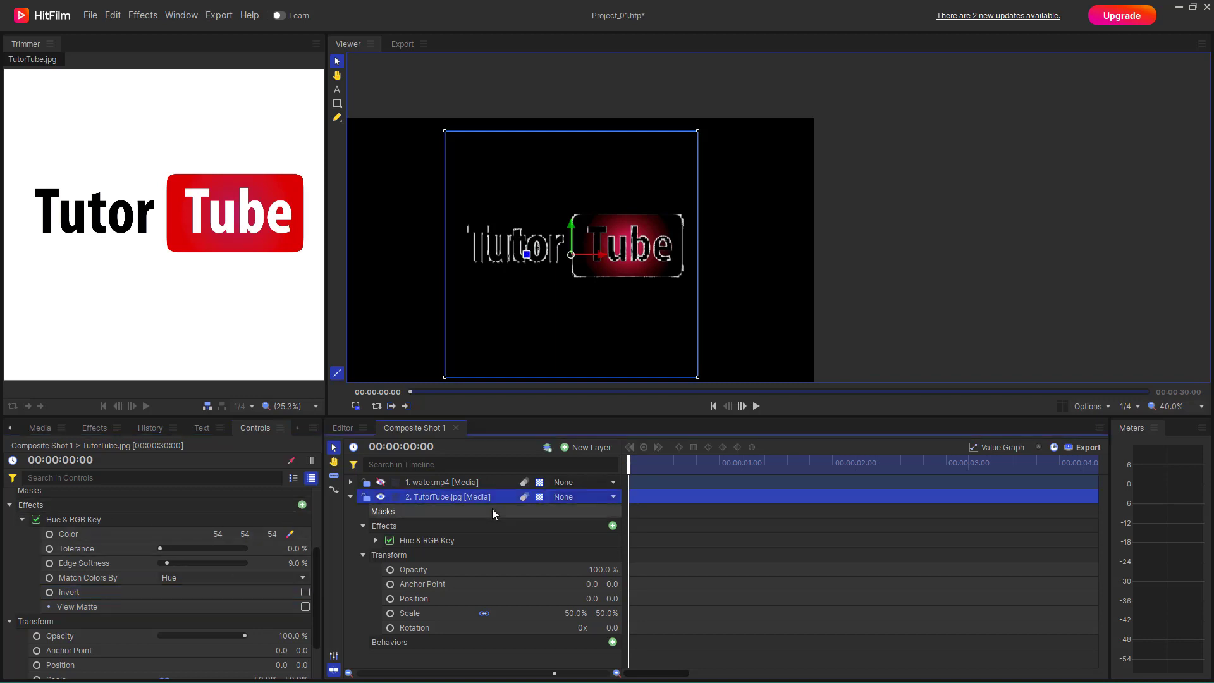
key(Delete)
click(40, 428)
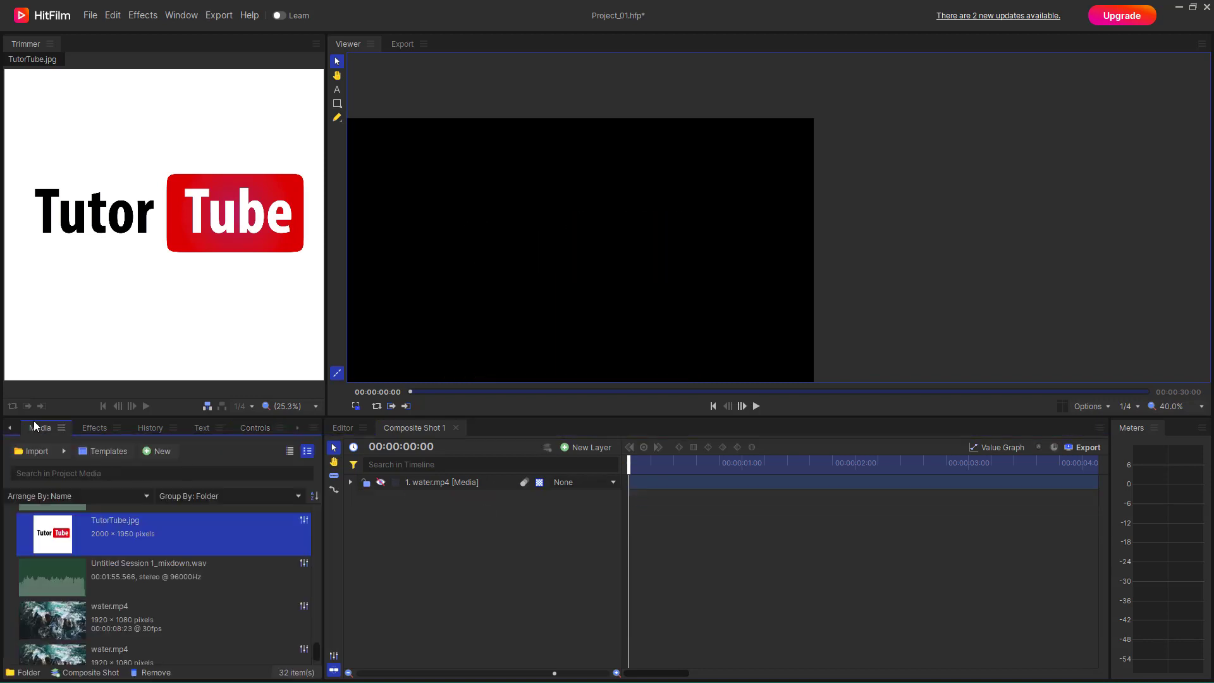
scroll(113, 614, down, 1)
scroll(108, 615, up, 5)
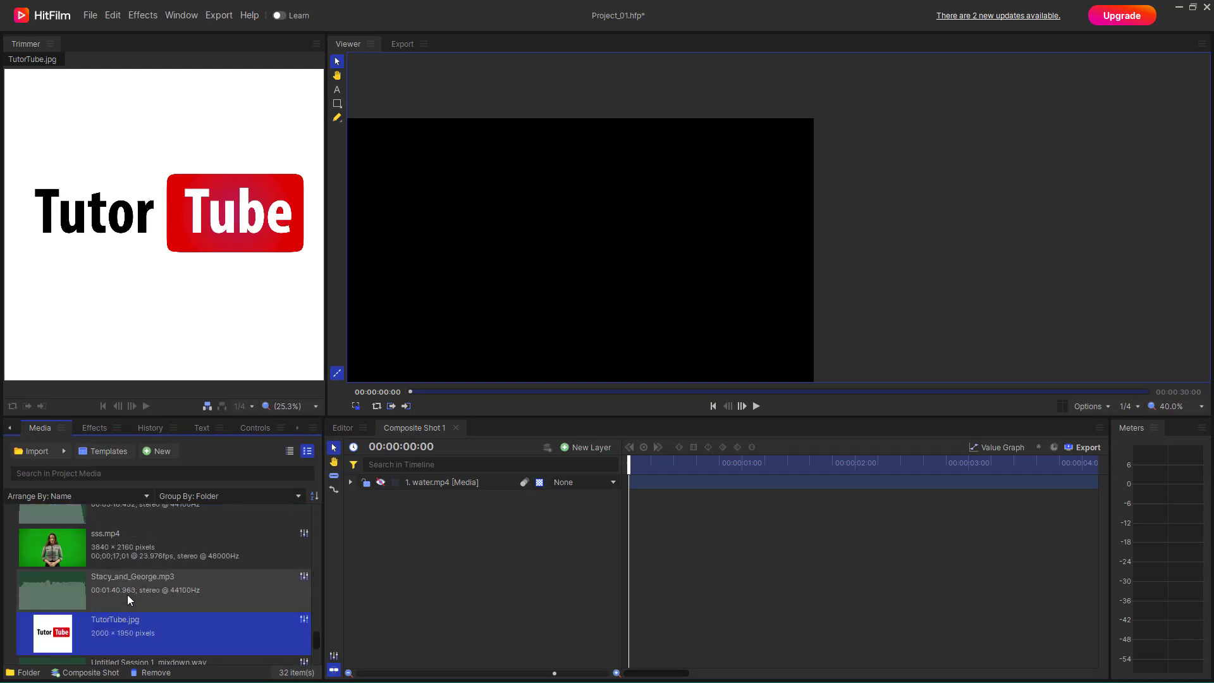
scroll(93, 614, down, 1)
drag(181, 644, 630, 523)
scroll(598, 333, down, 1)
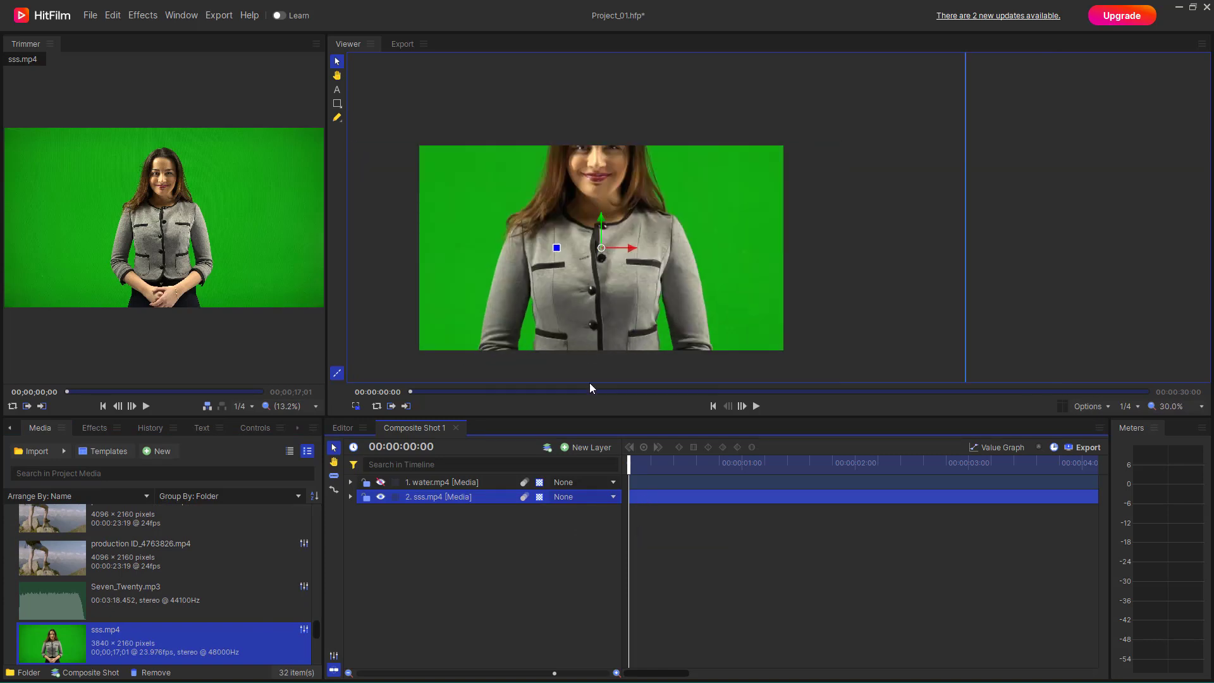
- Scale the sss.mp4 layer to 49.0% so the whole clip fits the frame
click(350, 497)
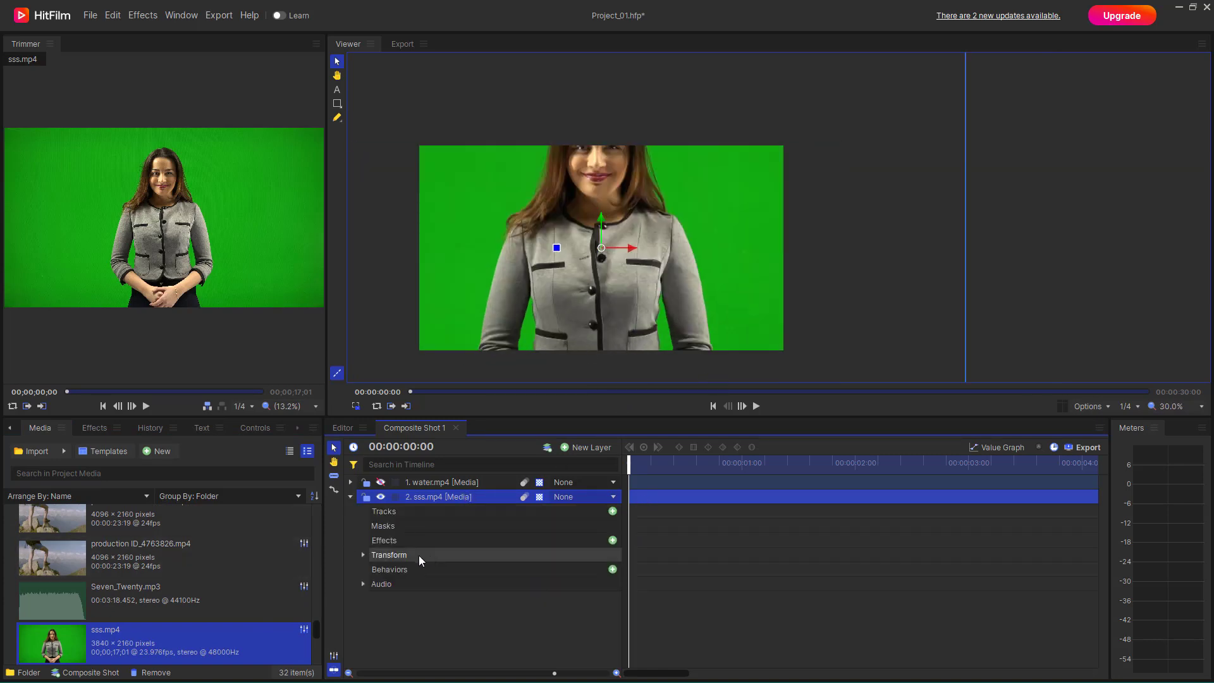
click(362, 554)
drag(601, 613, 569, 614)
click(676, 501)
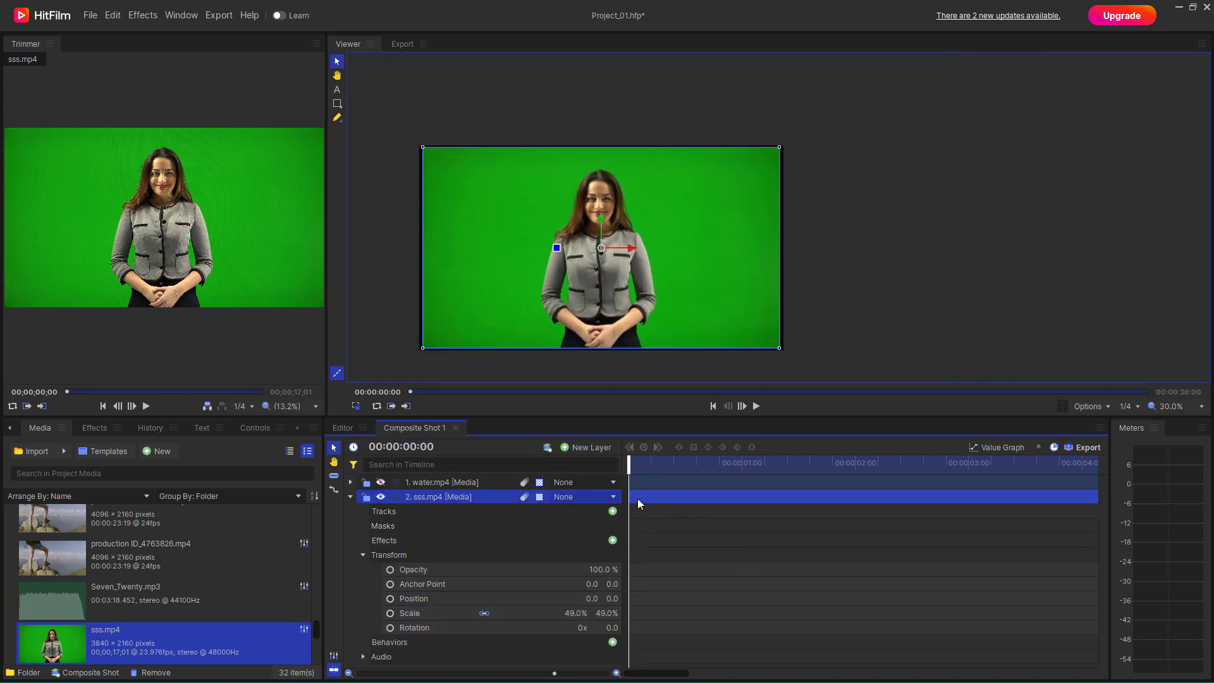
- Apply the Hue & RGB Key effect from the Keying effects to the sss.mp4 layer
click(94, 427)
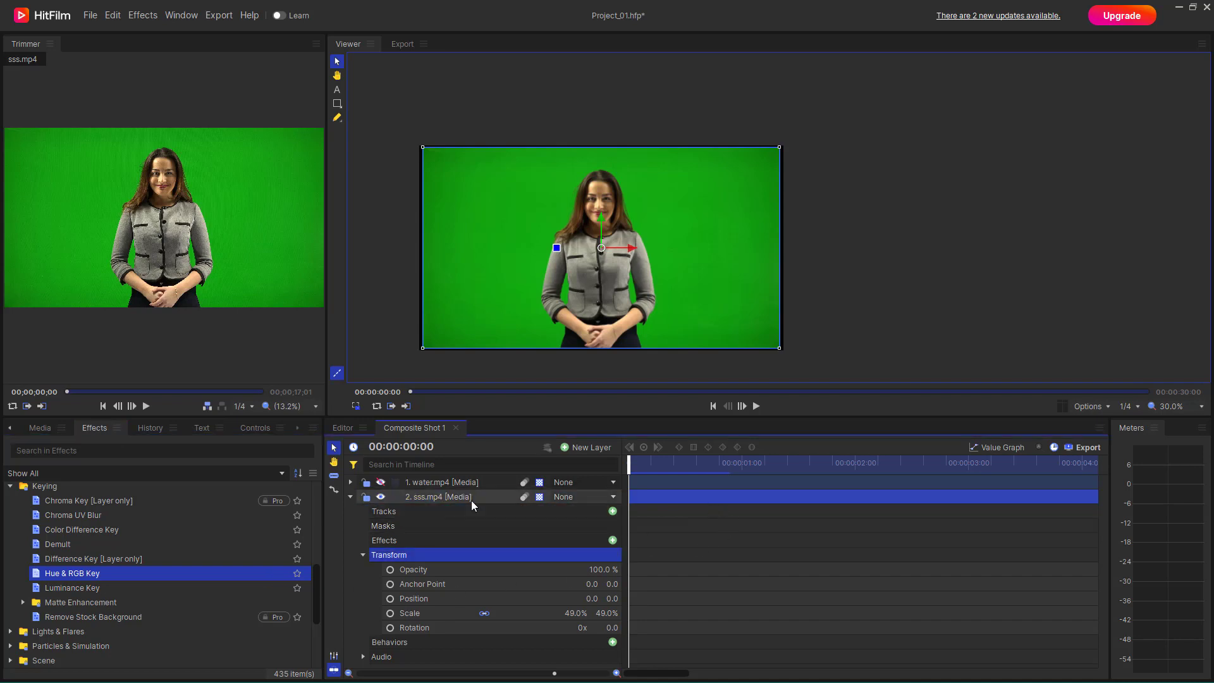
drag(149, 573, 440, 499)
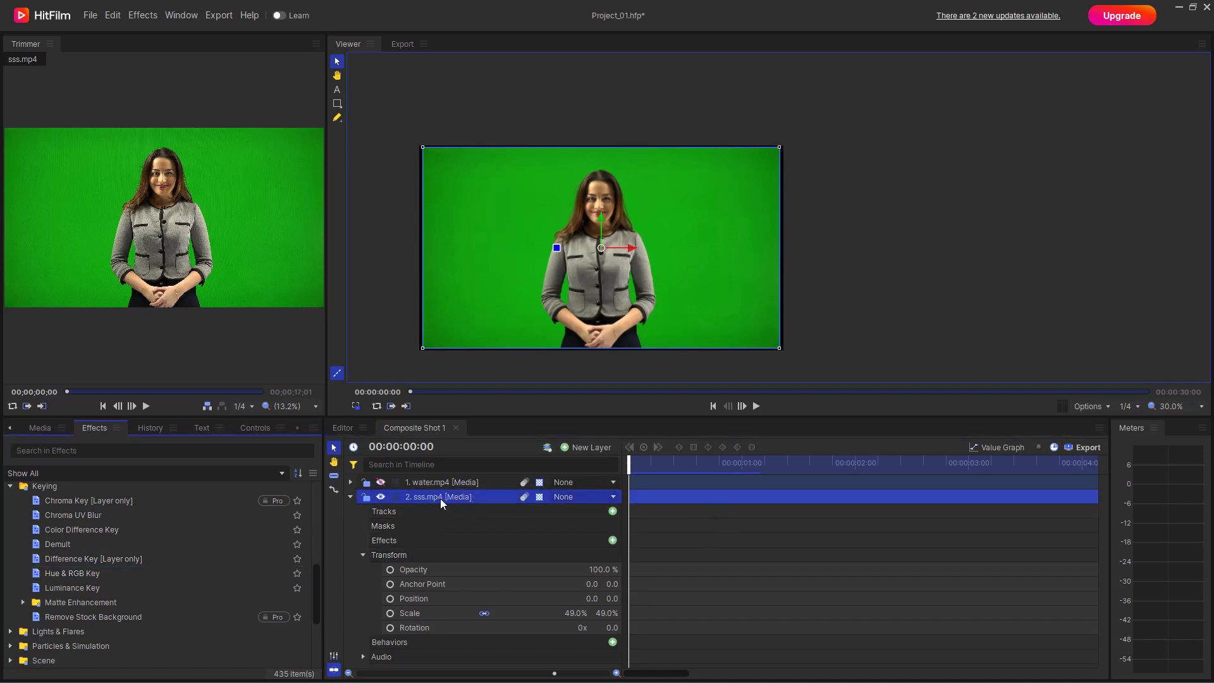
click(351, 499)
click(350, 498)
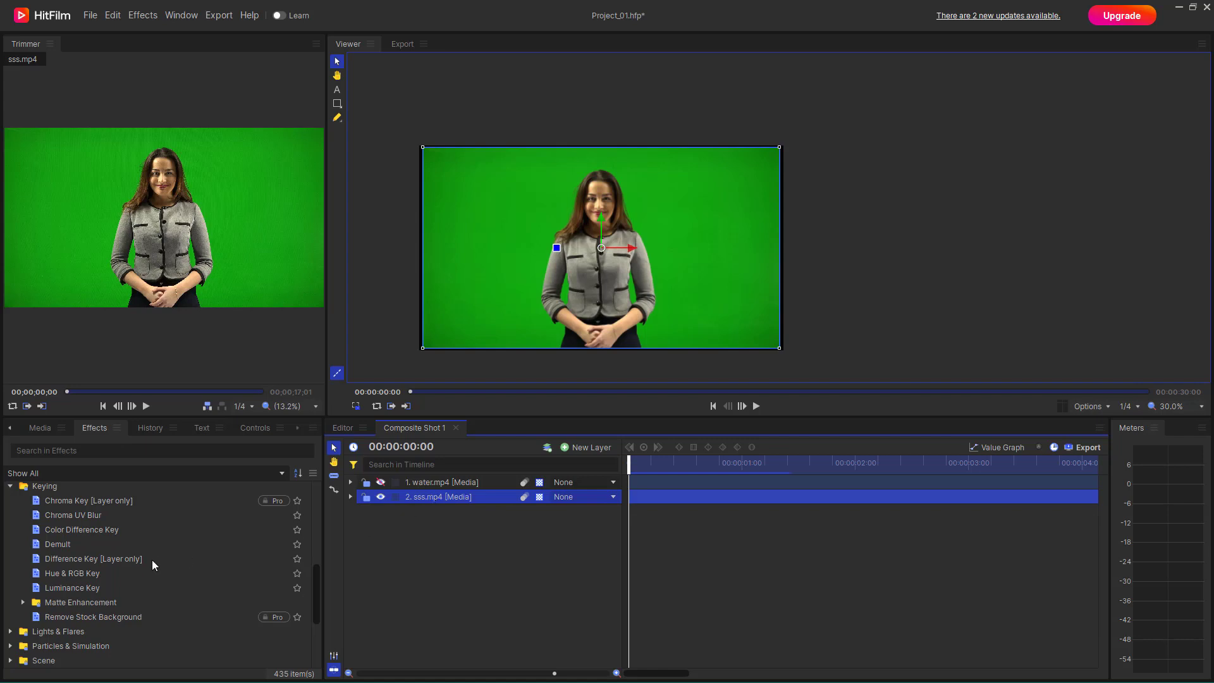
click(79, 588)
click(36, 576)
drag(36, 576, 433, 496)
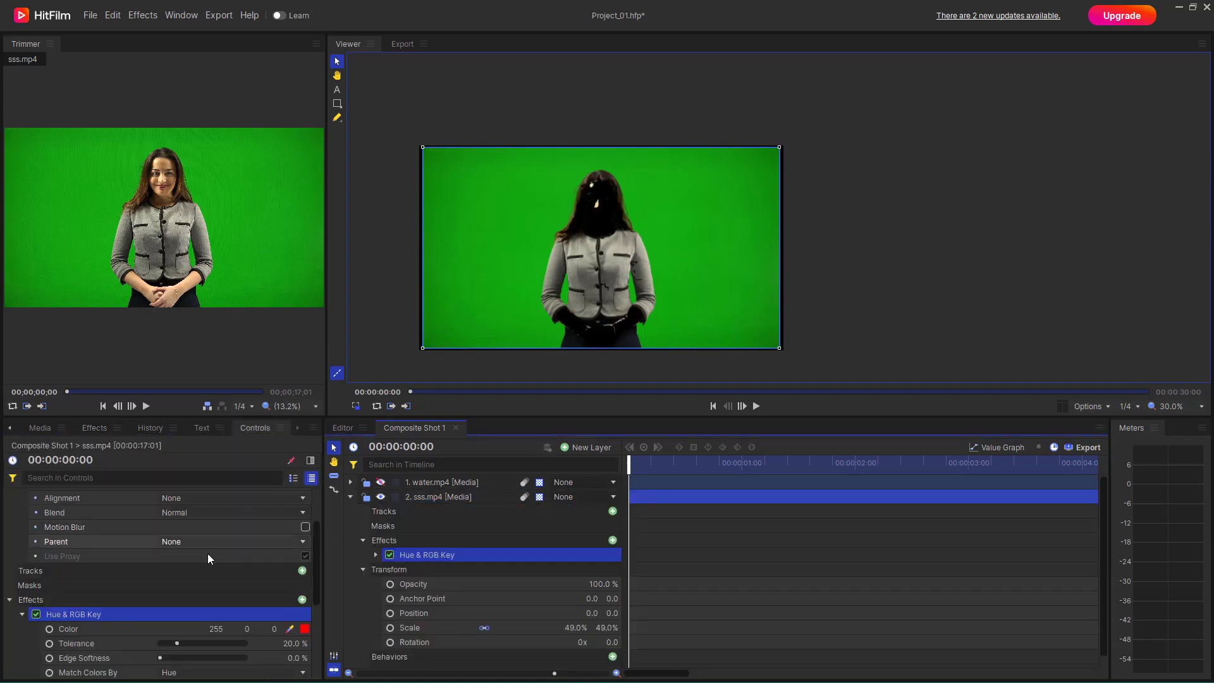
- Sample the green backdrop beside the woman as the Hue & RGB Key's color, giving 17, 168, 15
scroll(253, 560, down, 3)
click(289, 534)
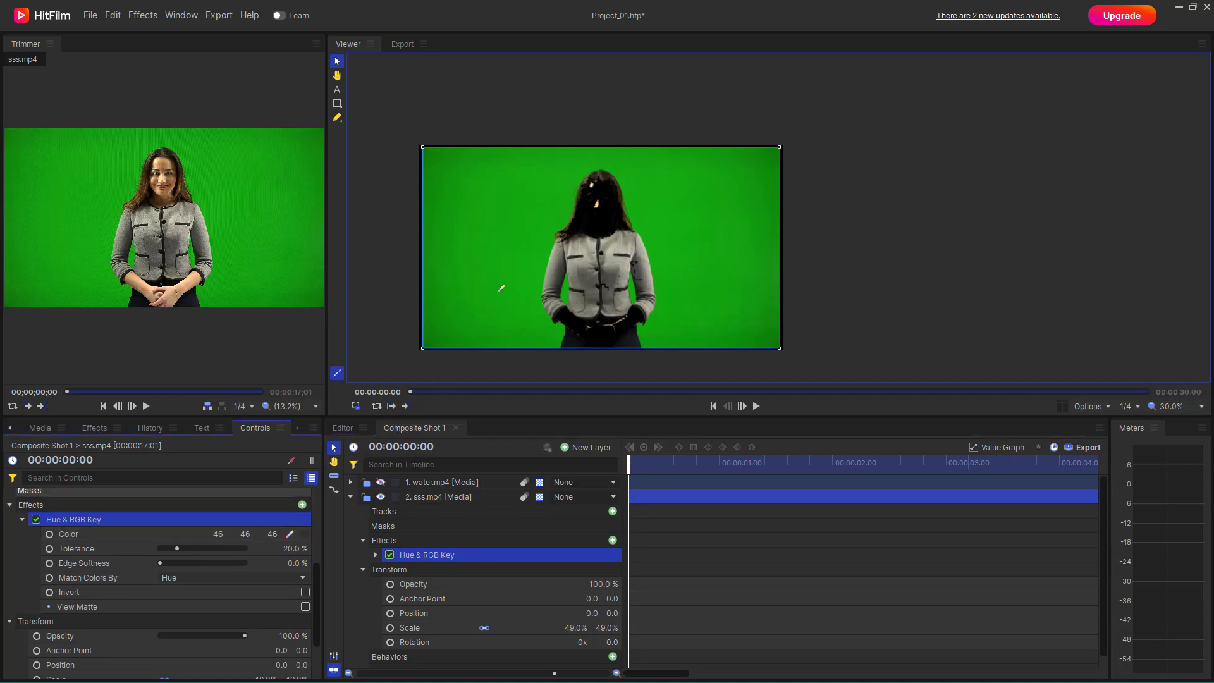
click(501, 289)
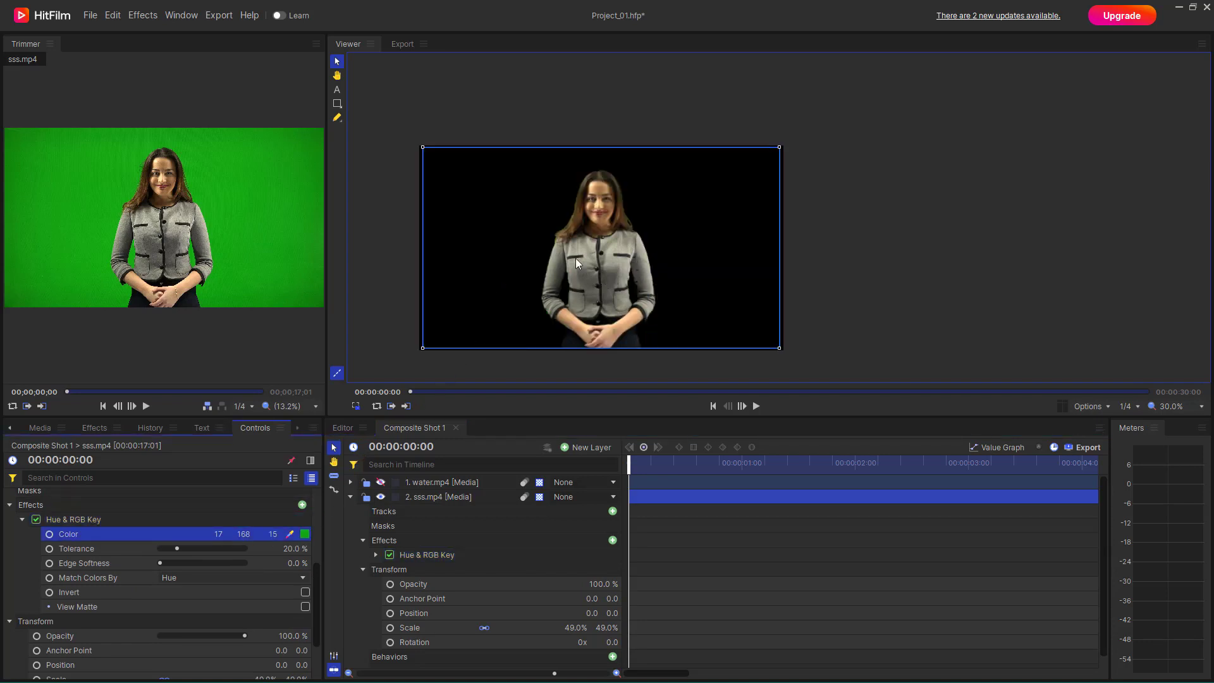
- Try raising the Hue & RGB Key's Tolerance to 33.0% on the sss.mp4 layer
scroll(595, 253, up, 4)
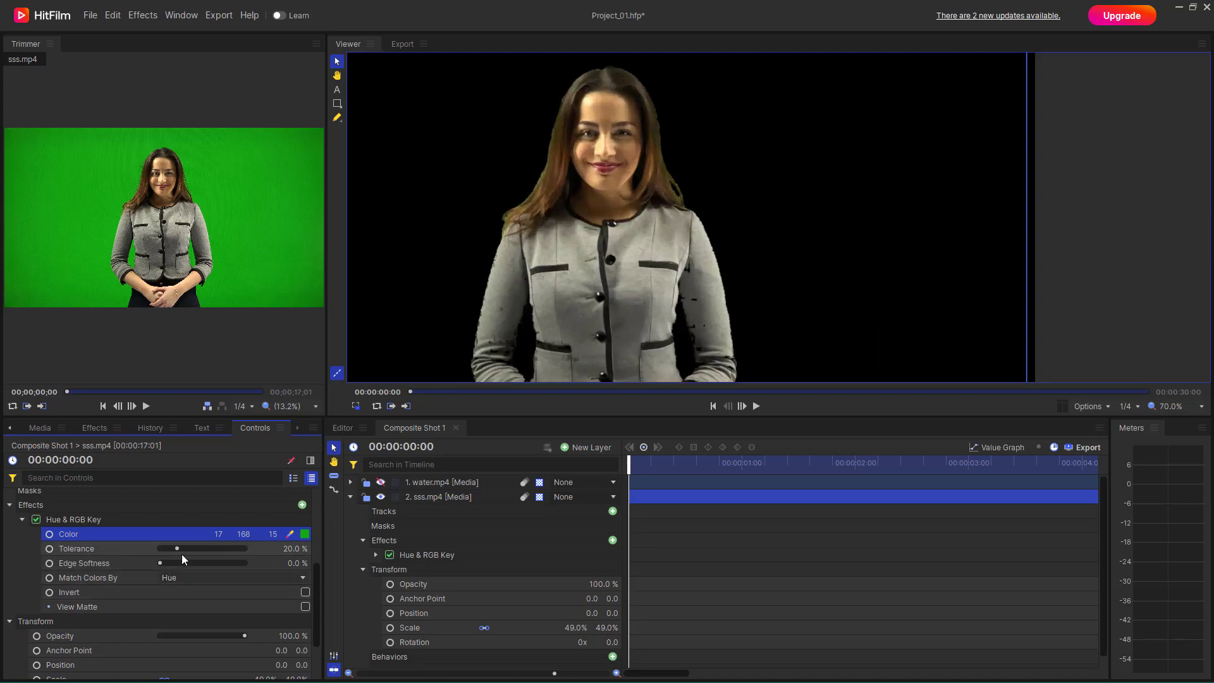
mouse_move(177, 548)
mouse_down()
mouse_move(247, 555)
mouse_move(109, 555)
mouse_move(188, 564)
mouse_up()
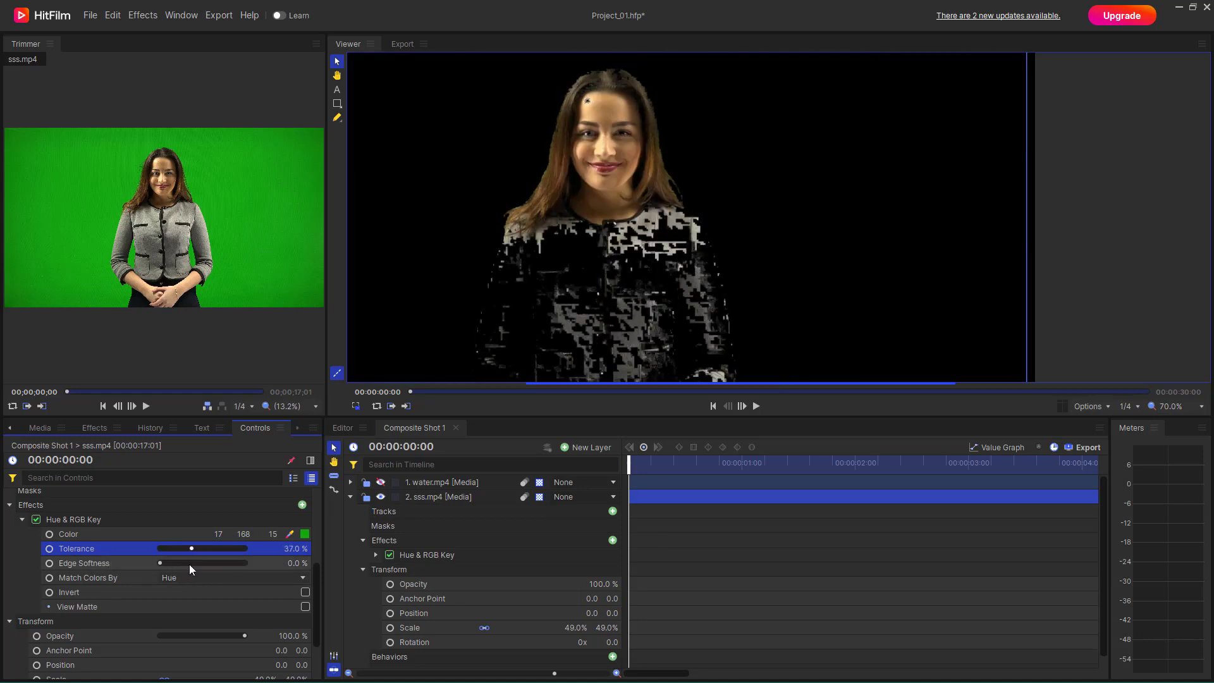
scroll(648, 267, down, 3)
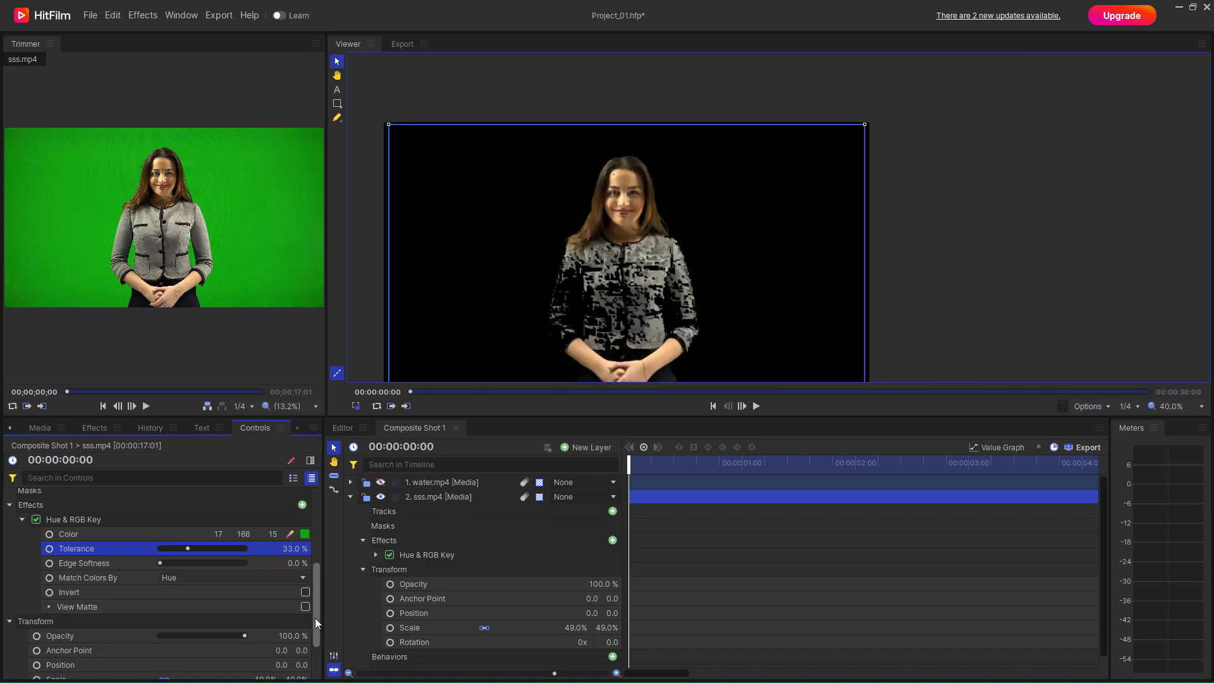
- Using the matte view as a guide, set the Hue & RGB Key's Tolerance to 5.0% and Edge Softness to 12.0%, then restore the normal view
click(302, 609)
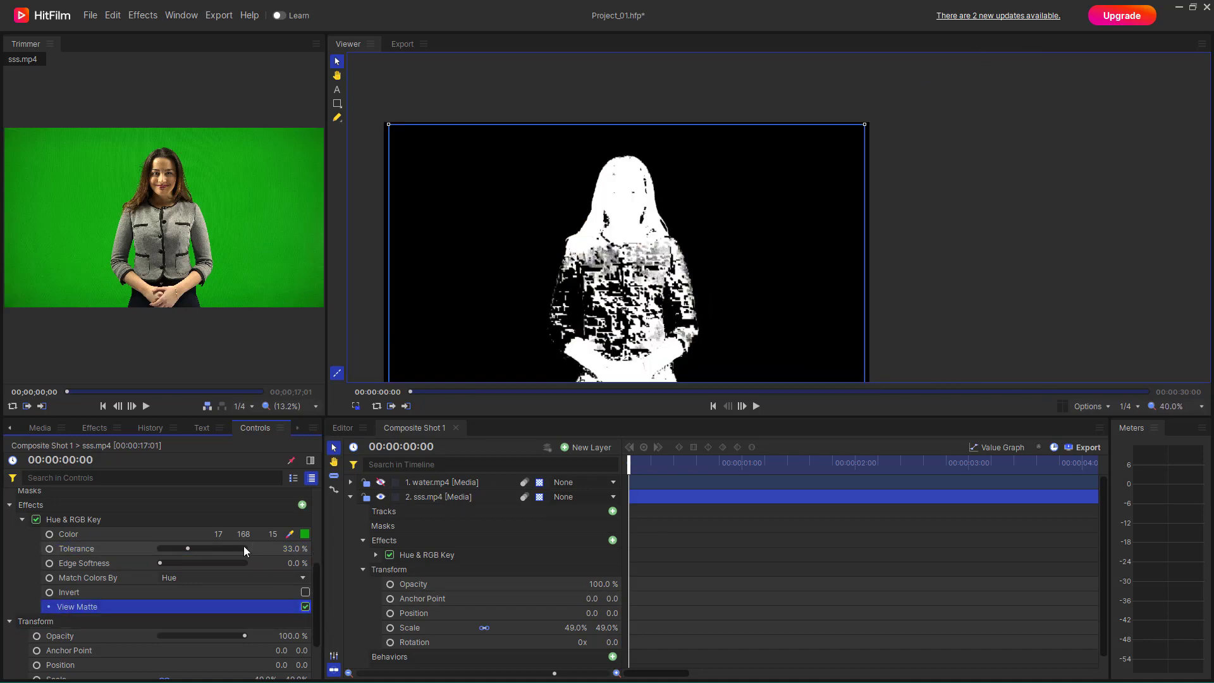
drag(188, 548, 179, 585)
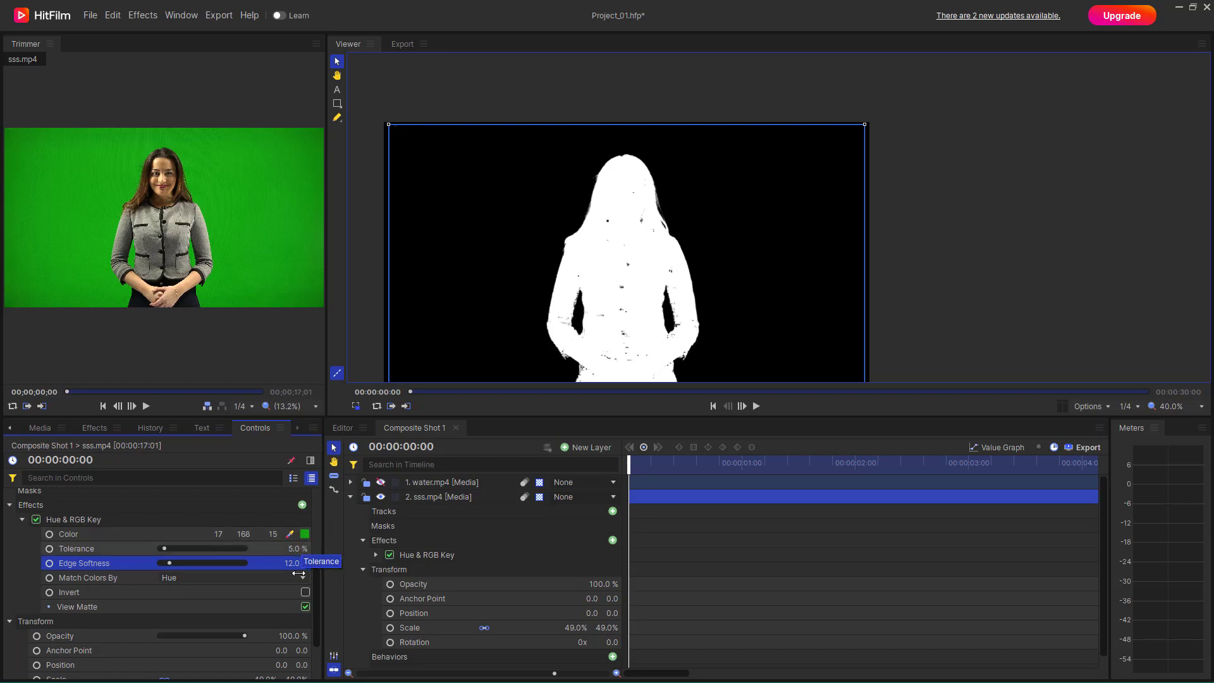
click(306, 607)
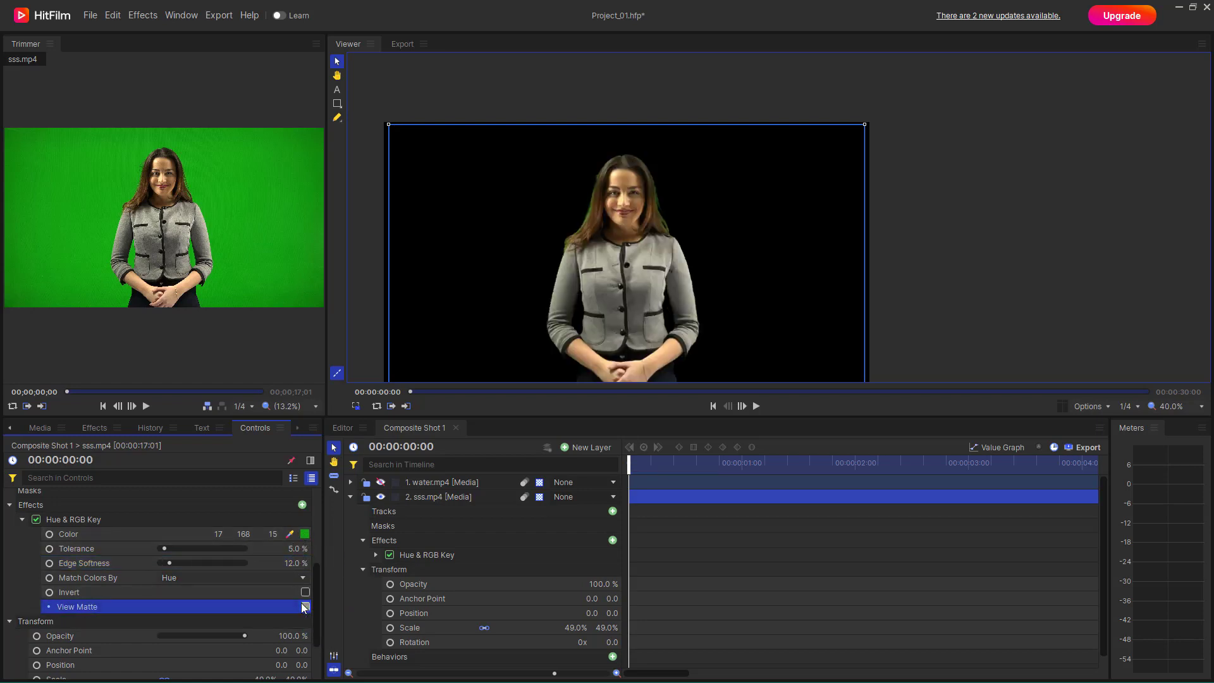
- Apply the Spill Removal effect from the Matte Enhancement effects to the sss.mp4 layer, keeping Screen Color set to Green
scroll(609, 147, up, 6)
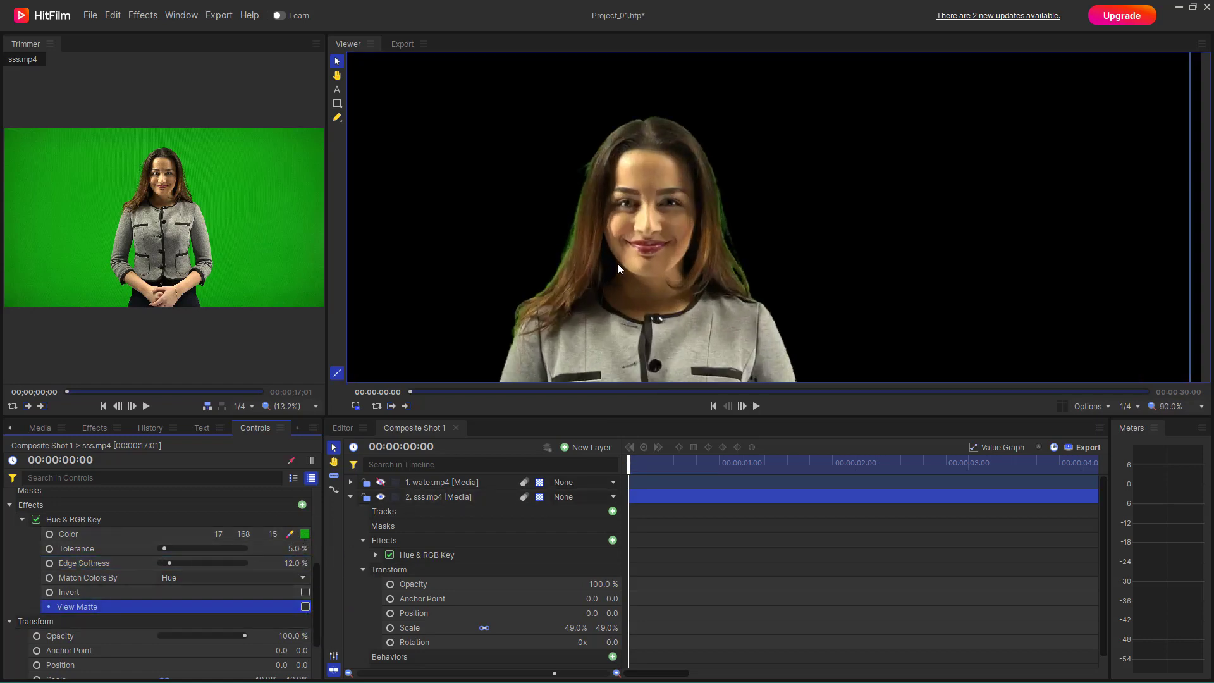
scroll(492, 284, down, 4)
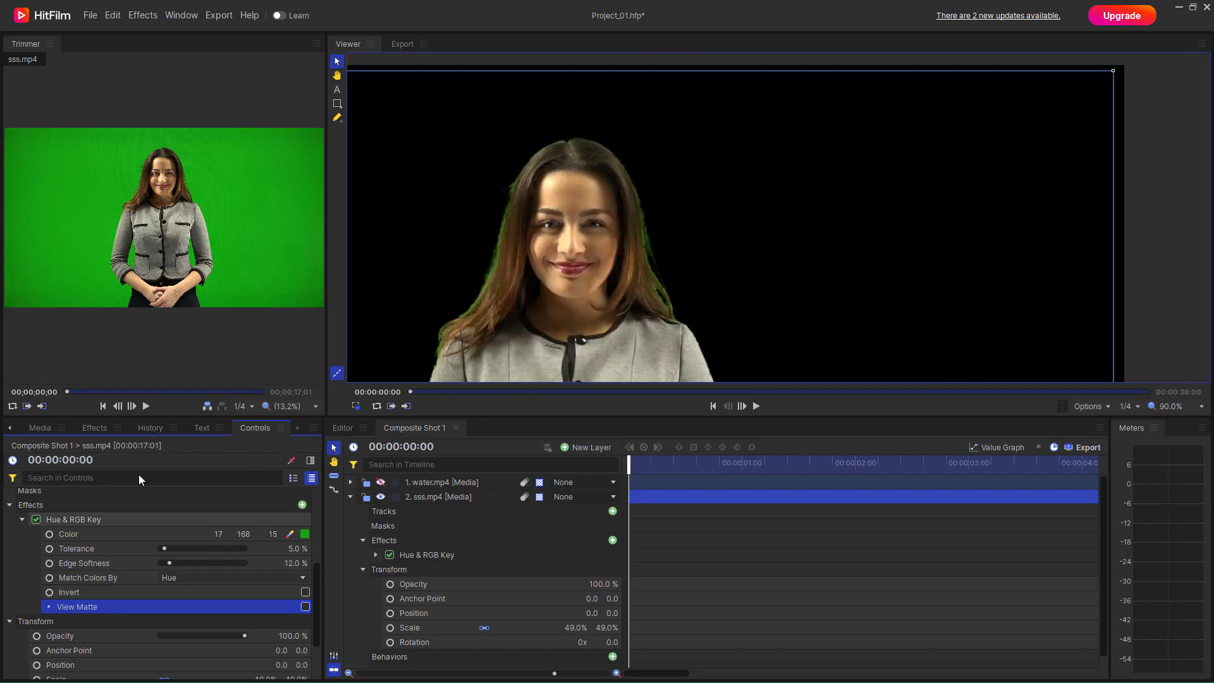
click(101, 431)
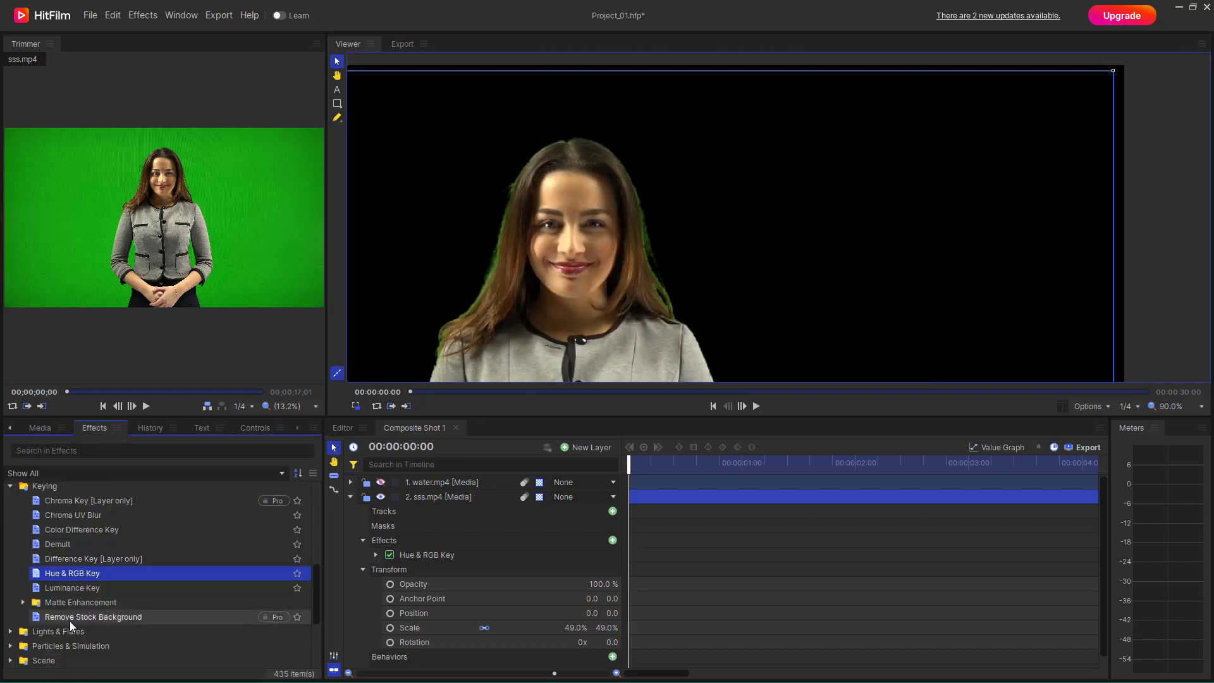
click(23, 602)
scroll(38, 606, down, 2)
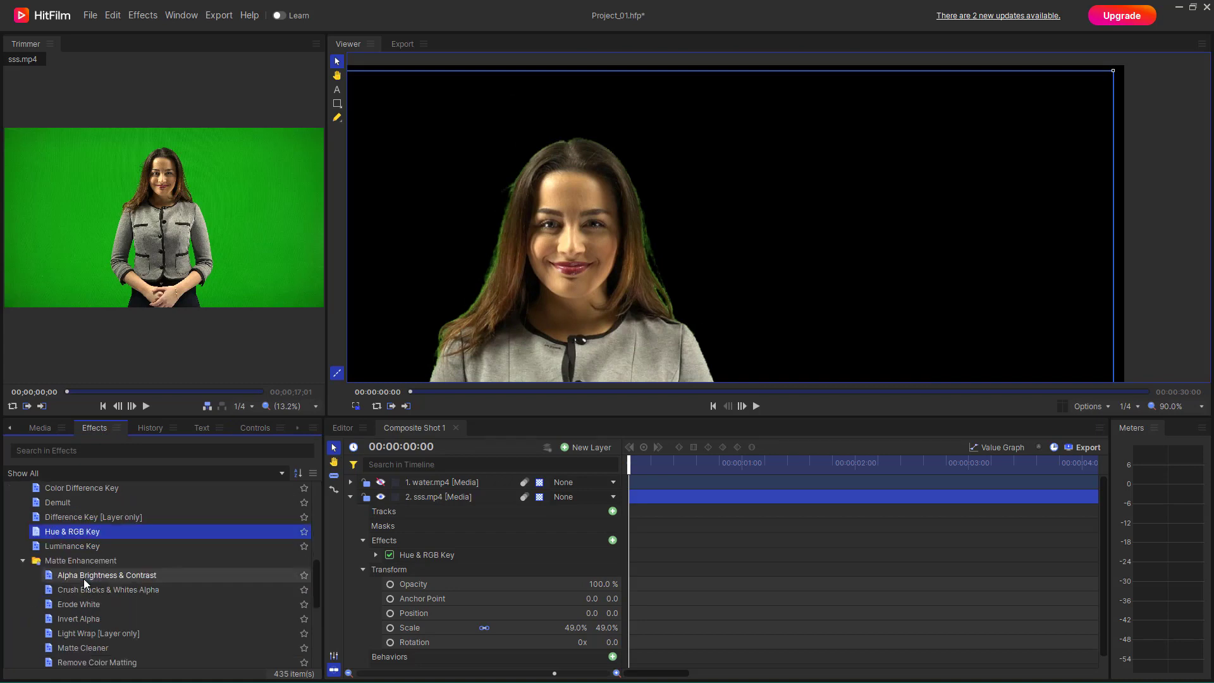
click(103, 651)
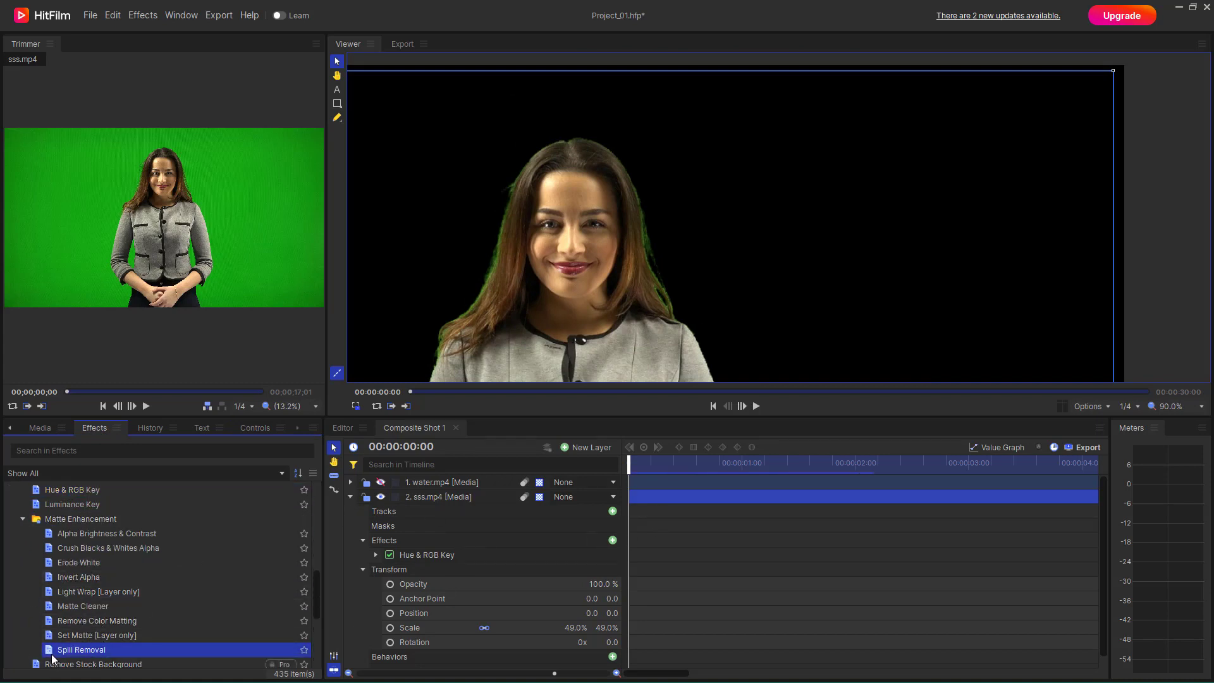
click(351, 497)
drag(51, 651, 364, 503)
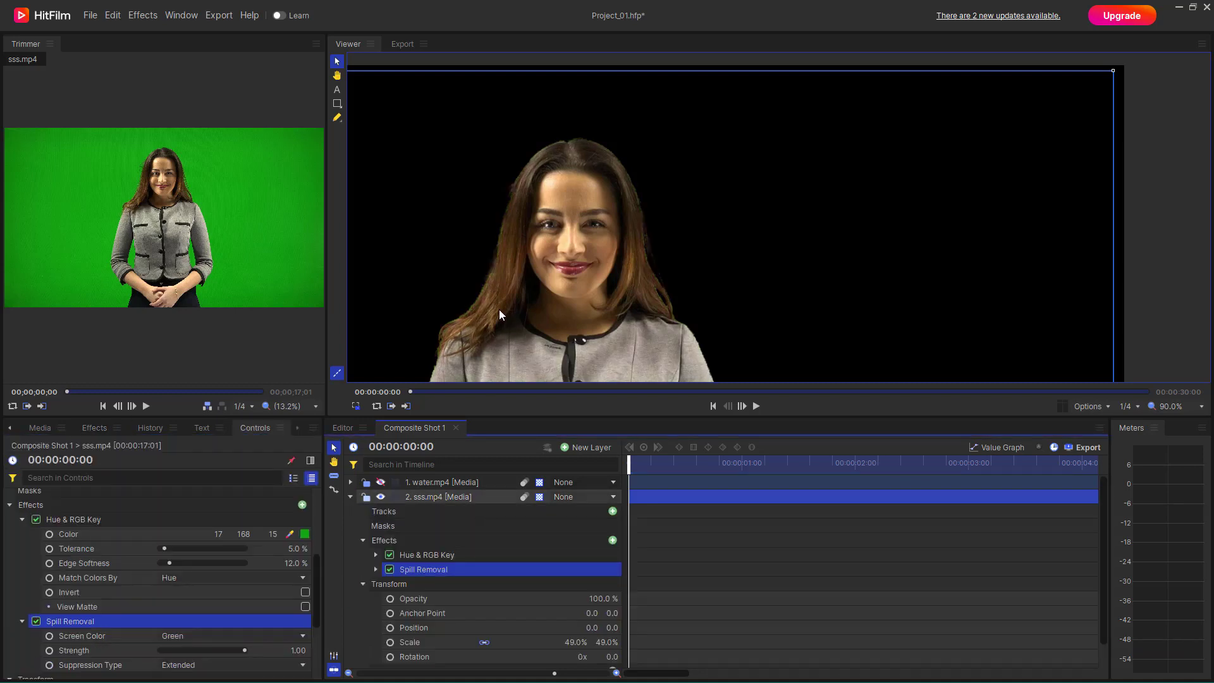
scroll(250, 573, down, 1)
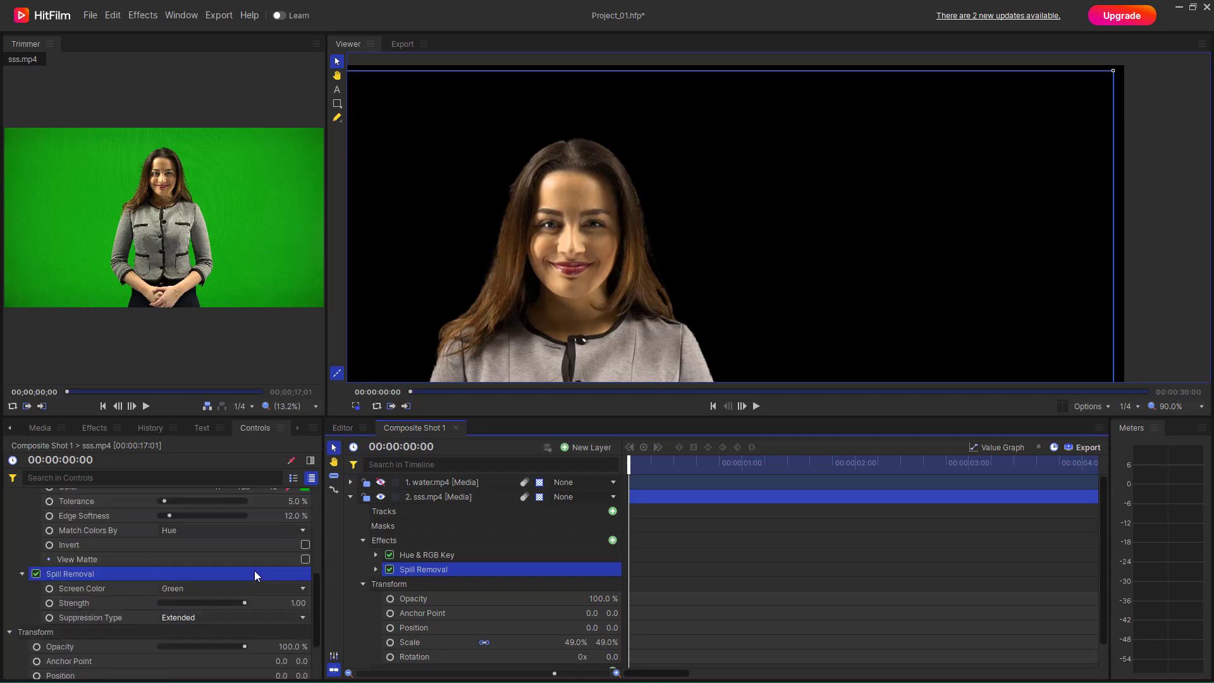
scroll(268, 598, up, 2)
scroll(299, 620, down, 2)
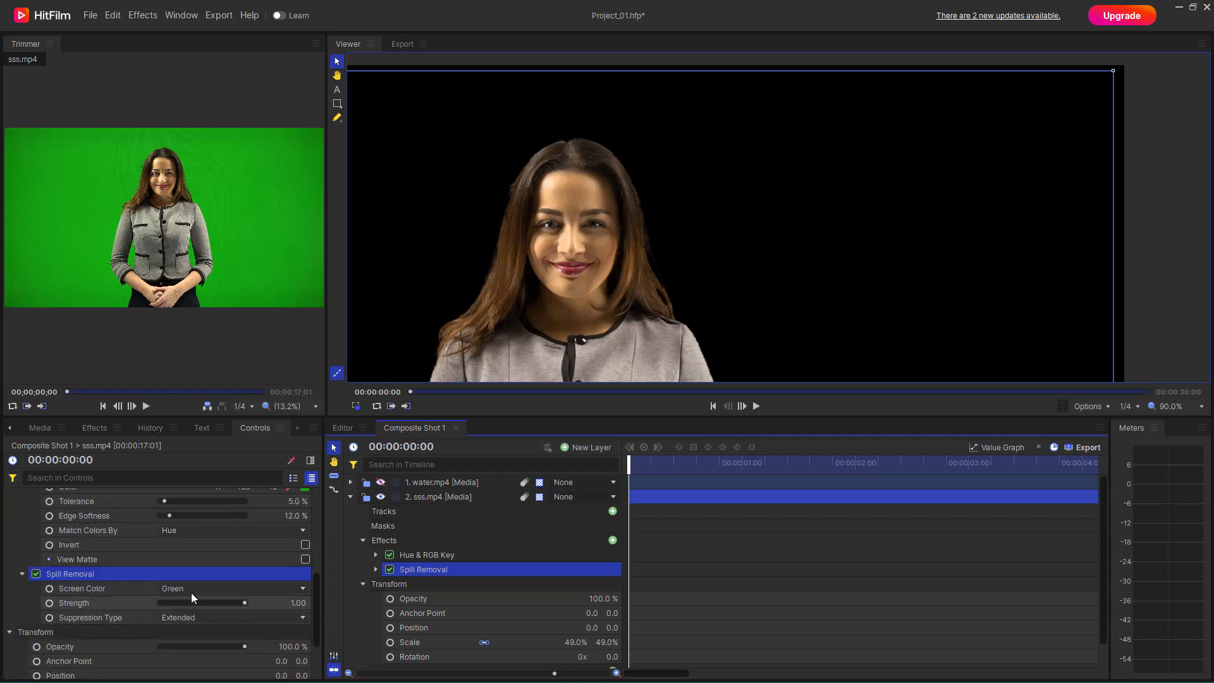
- Make the water.mp4 layer visible and move it below the sss.mp4 layer as the background
scroll(545, 252, down, 4)
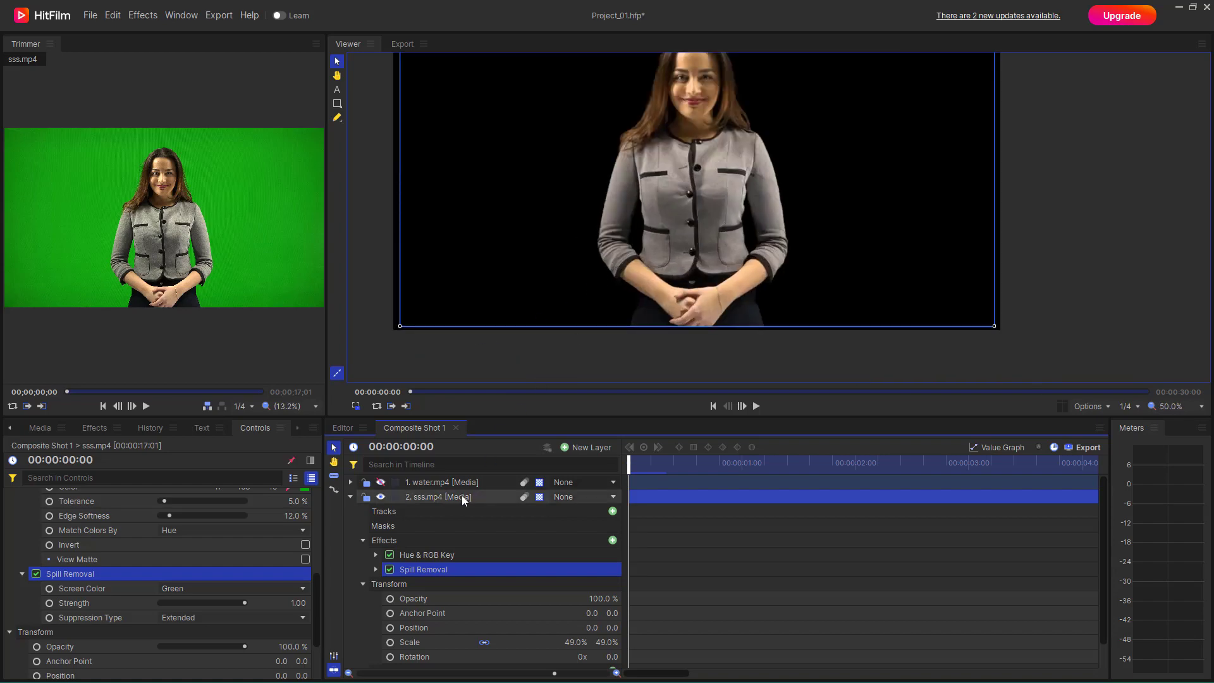
click(380, 482)
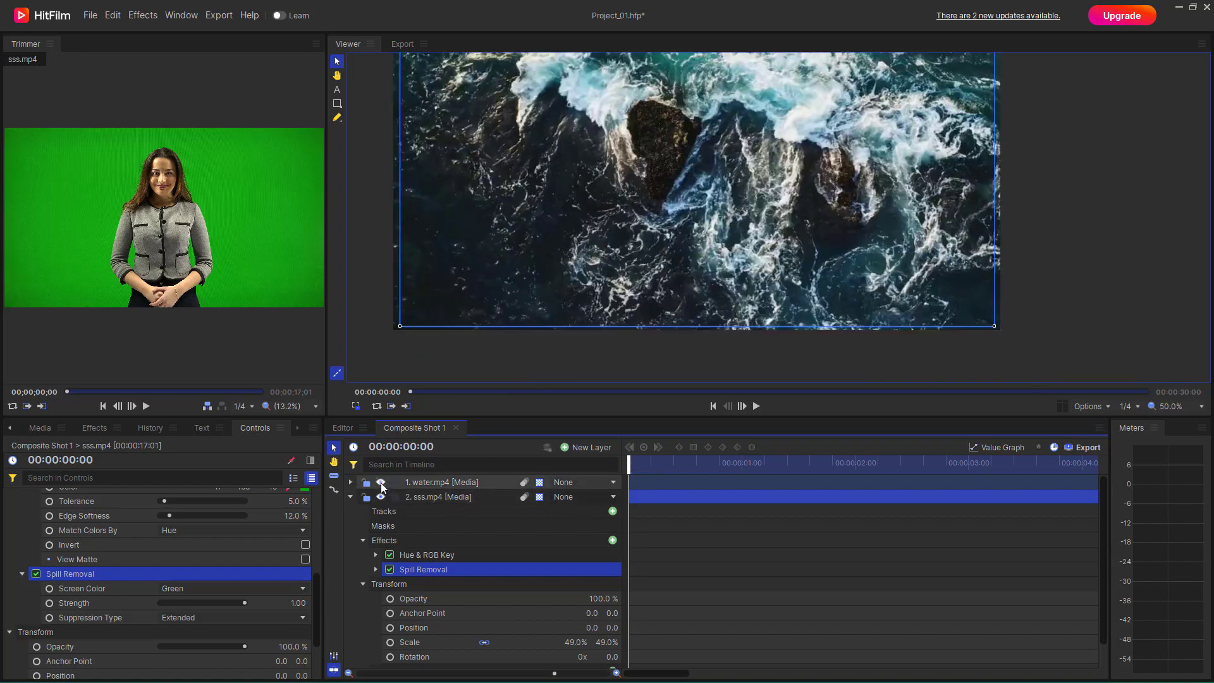
click(351, 496)
mouse_move(433, 487)
mouse_down()
mouse_move(433, 521)
mouse_move(436, 509)
mouse_up()
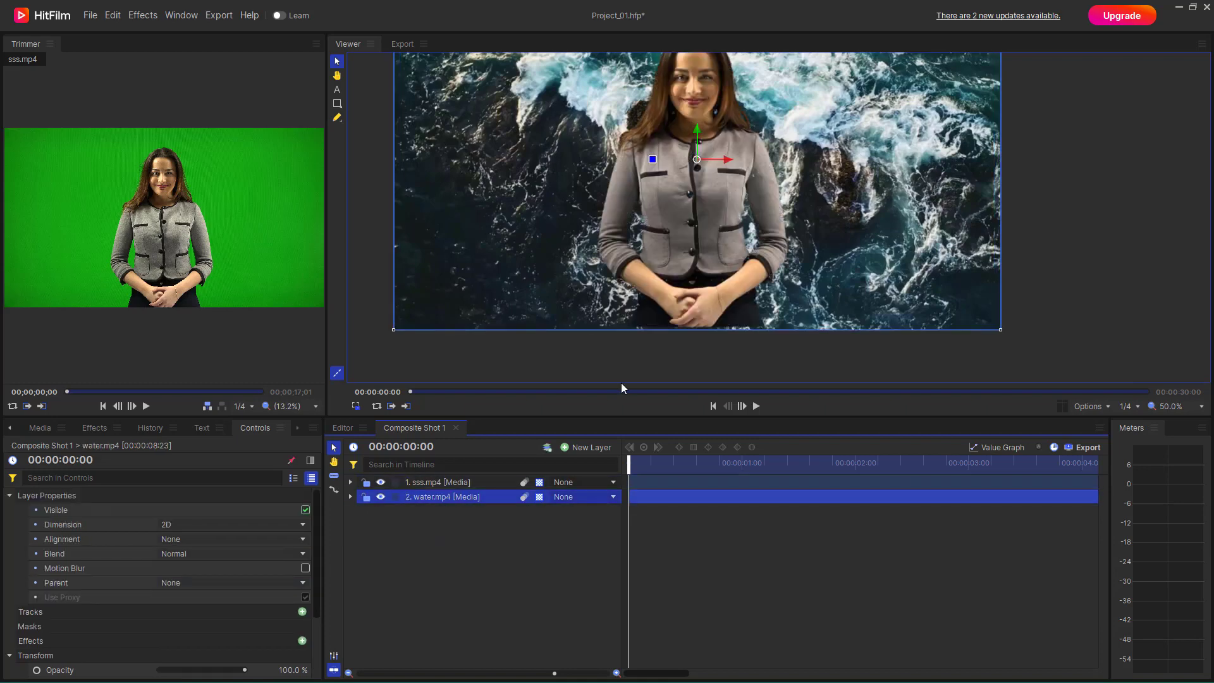
- Play back the start of the composite shot to check the keyed woman over the water footage
scroll(741, 239, down, 3)
scroll(741, 239, up, 2)
scroll(738, 234, up, 1)
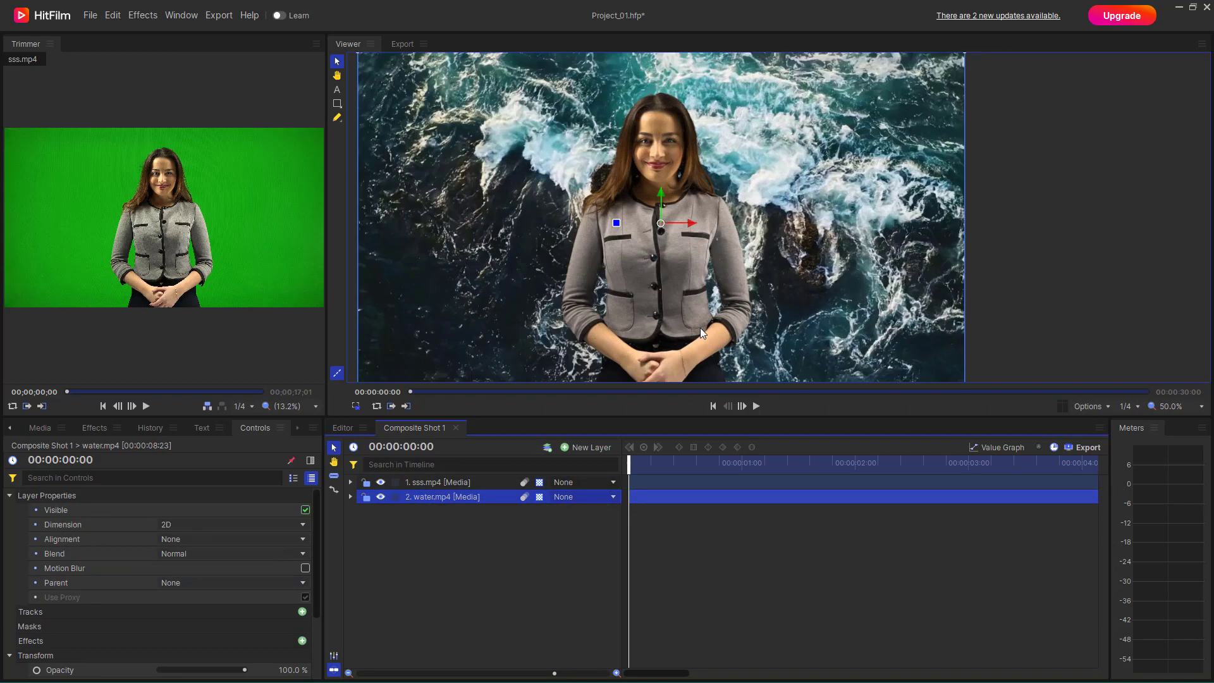
click(707, 473)
key(space)
key(space)
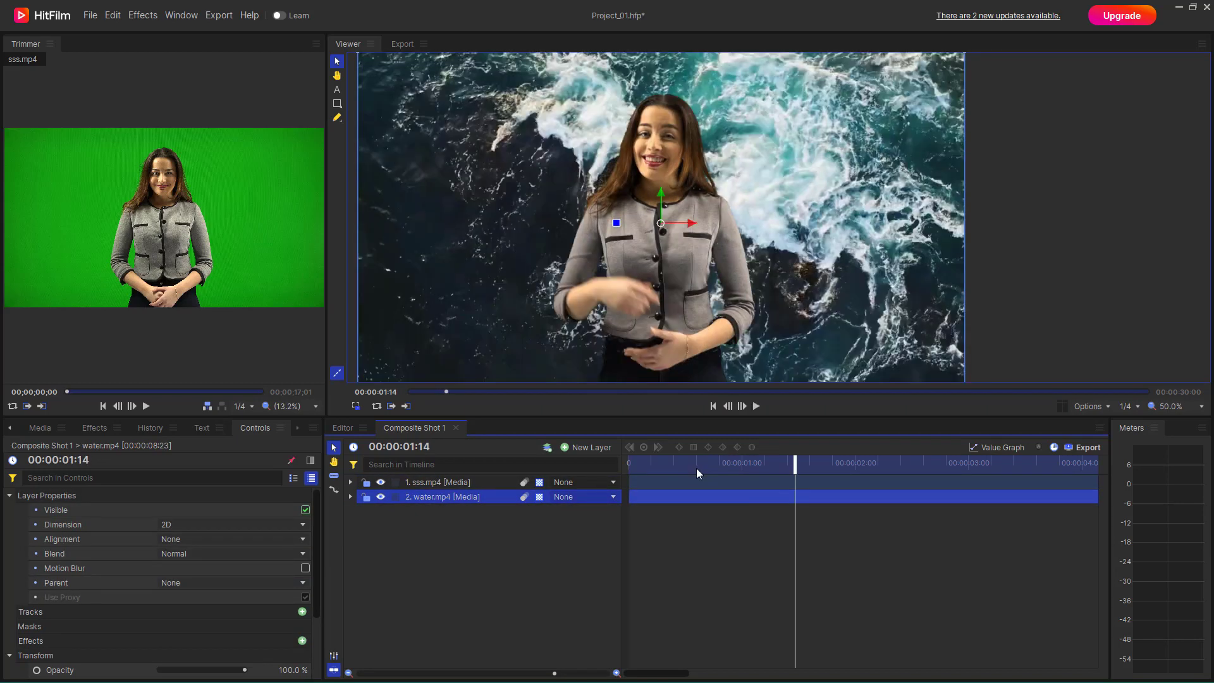